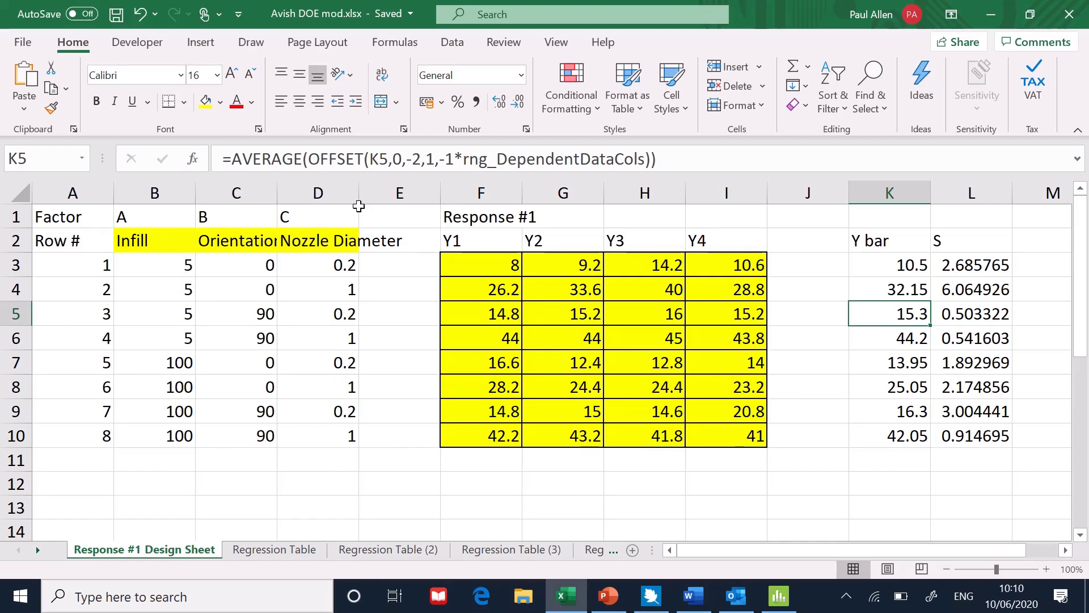
Autofit the widths of the Nozzle Diameter and Orientation columns to their contents.
double_click(359, 192)
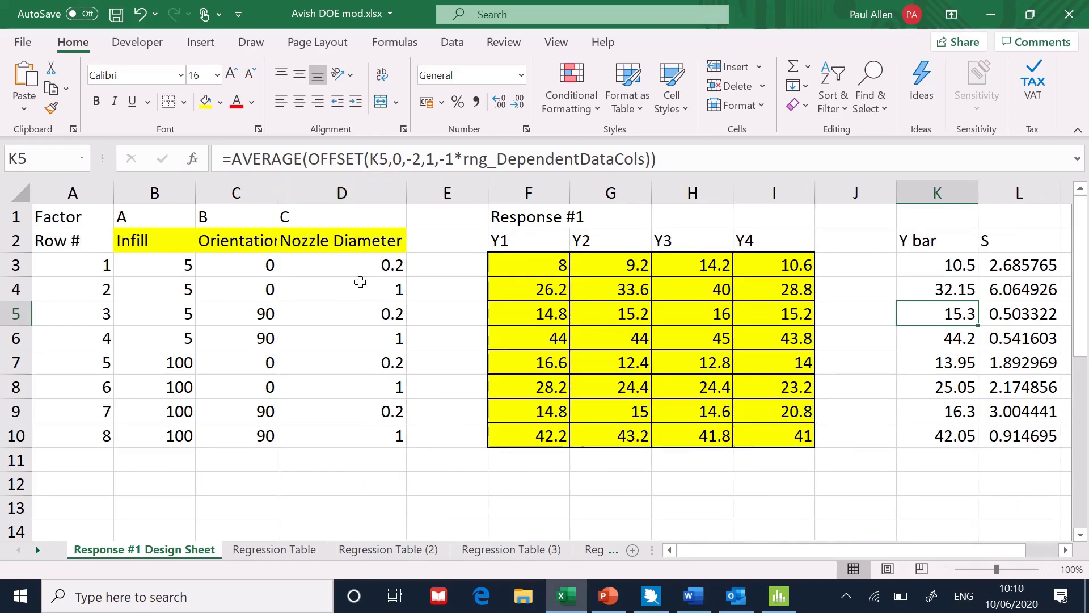
double_click(277, 195)
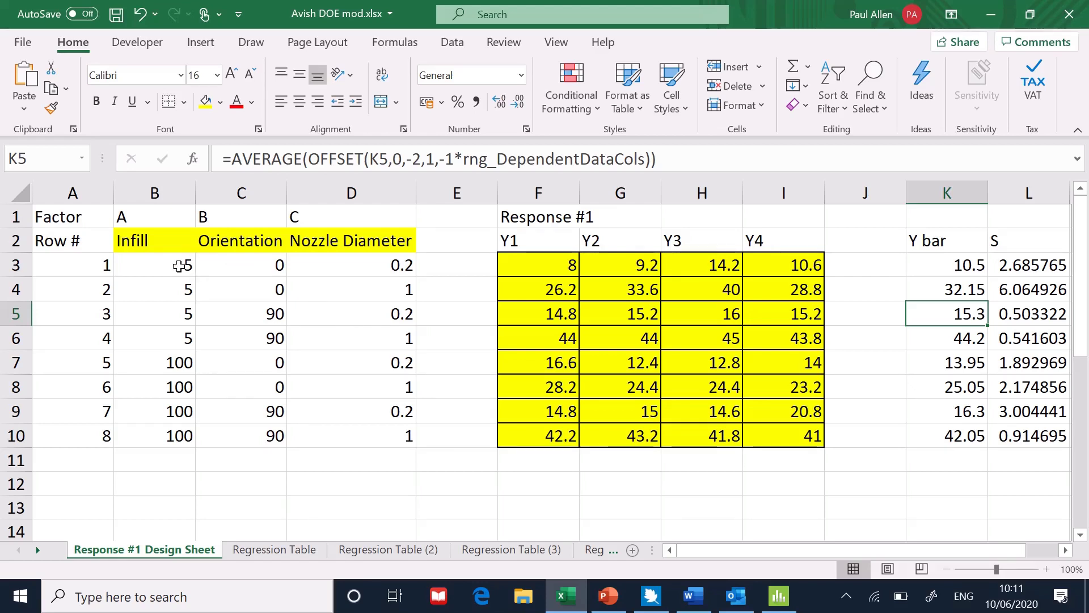
Select the factor settings block, the Y1–Y4 response block and the row 3 values to examine the design layout.
drag(173, 265, 349, 435)
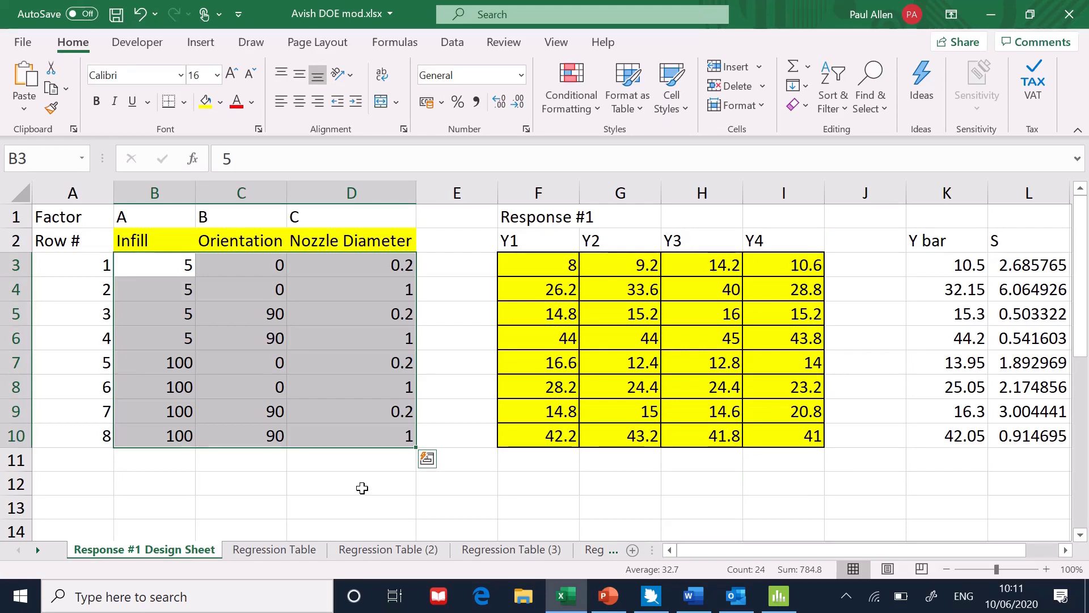
drag(530, 262, 787, 425)
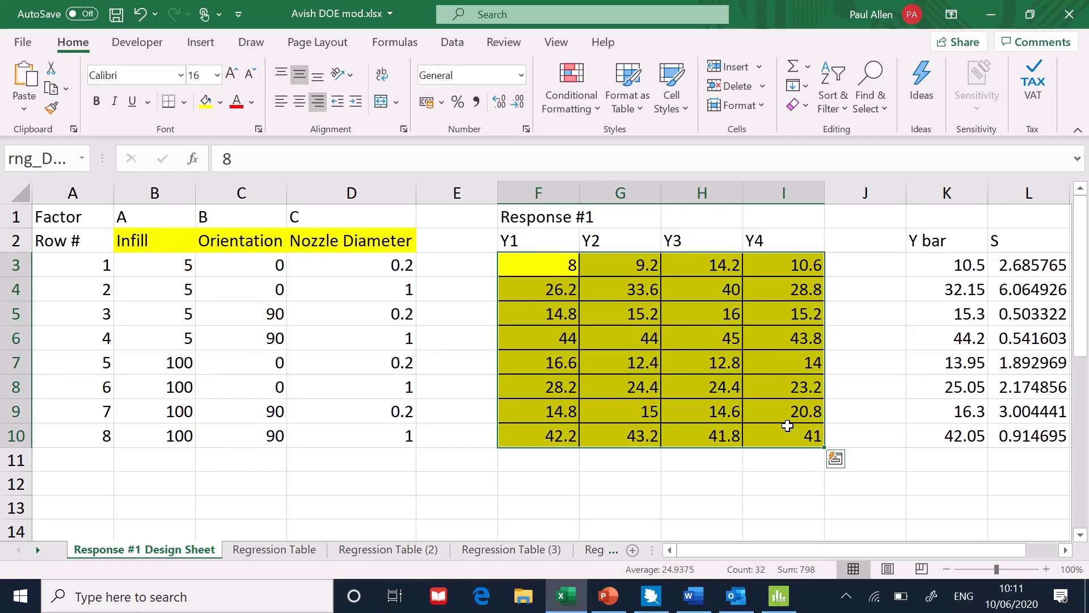
drag(172, 265, 788, 259)
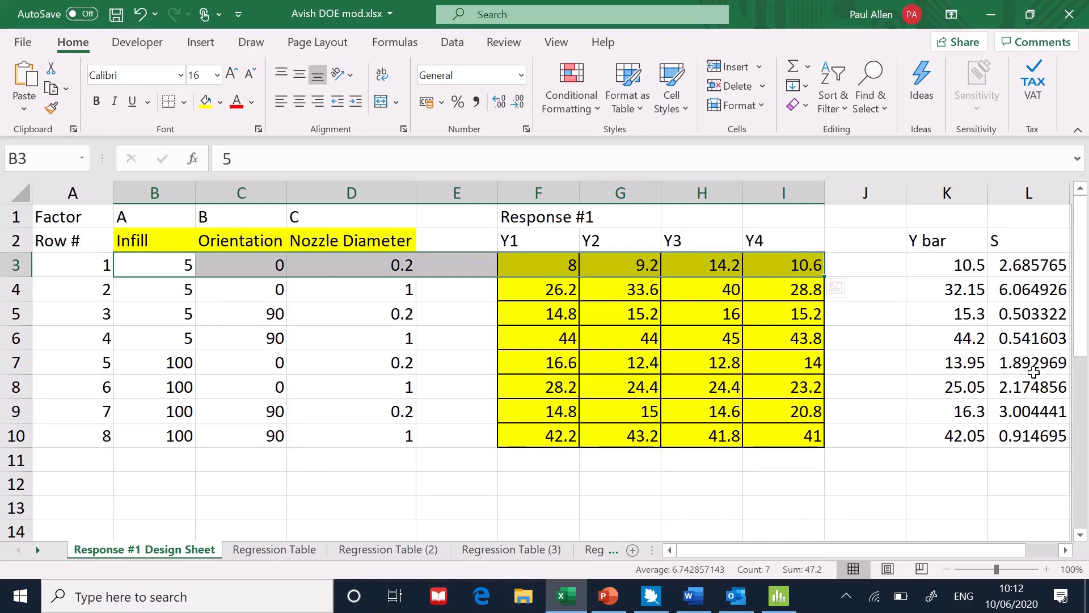
Inspect the individual Y1 to Y4 response values in rows 3 and 4.
click(539, 262)
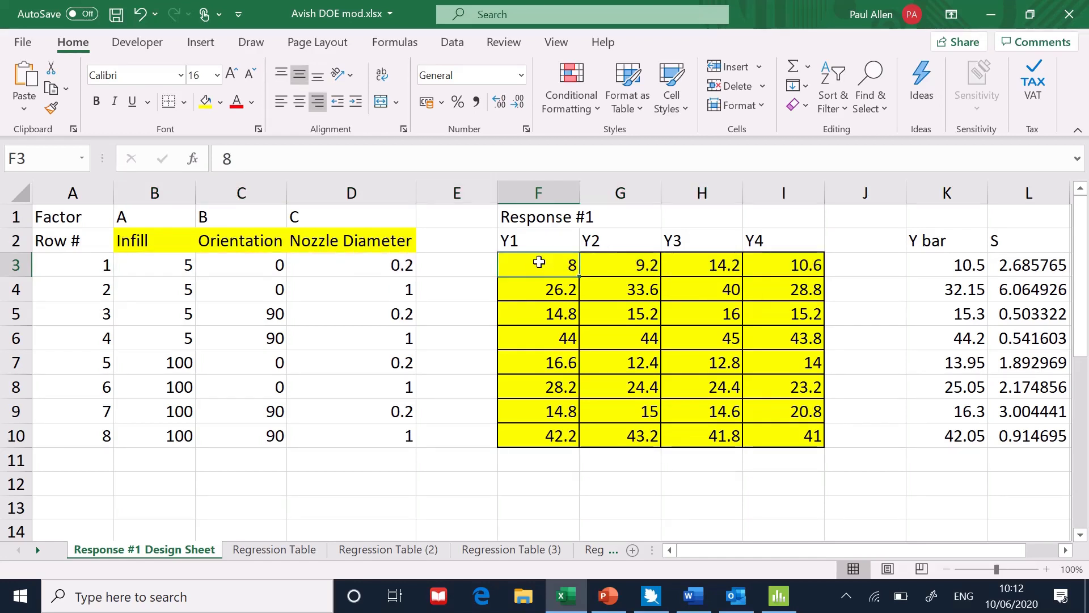
click(624, 266)
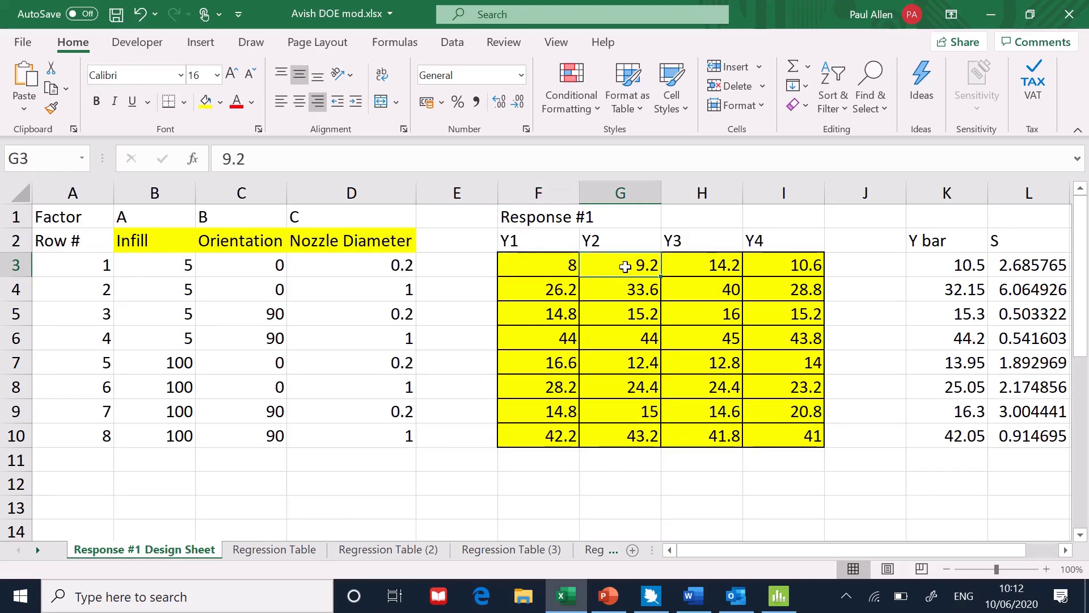
click(566, 271)
click(621, 274)
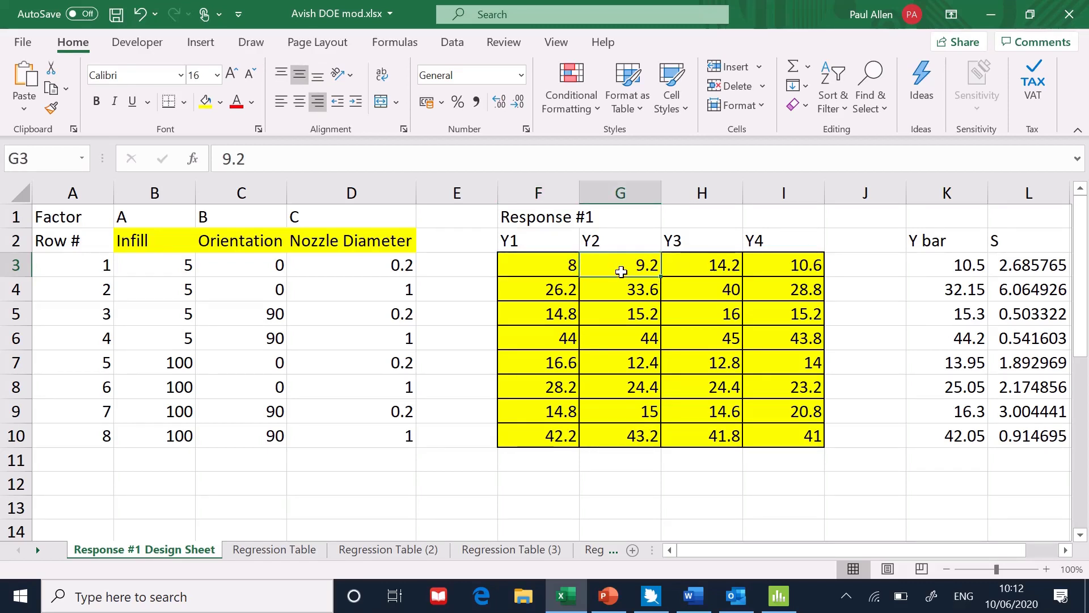
click(799, 267)
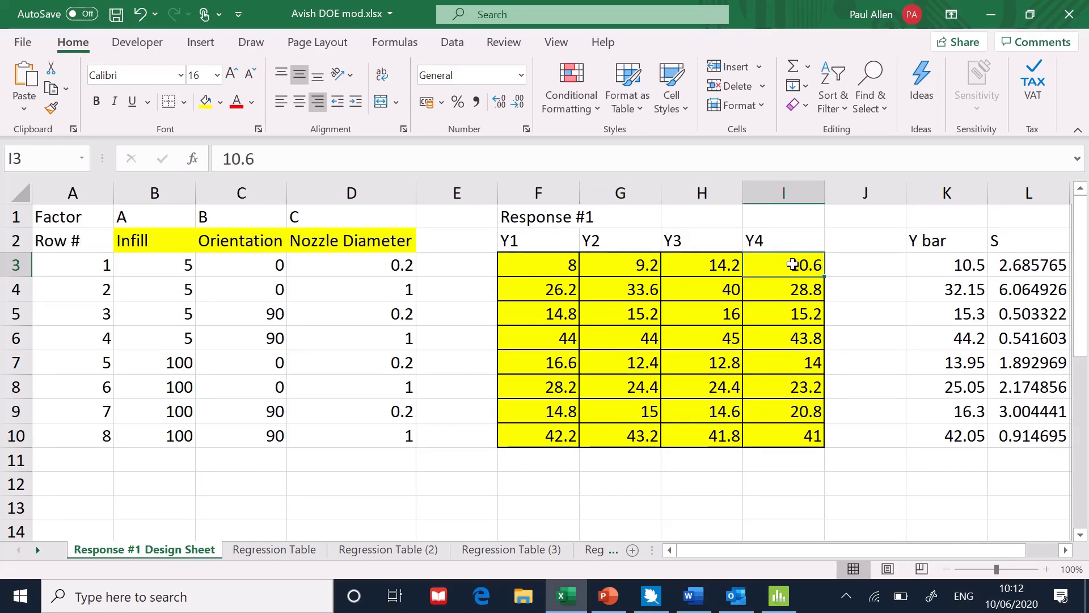
click(704, 264)
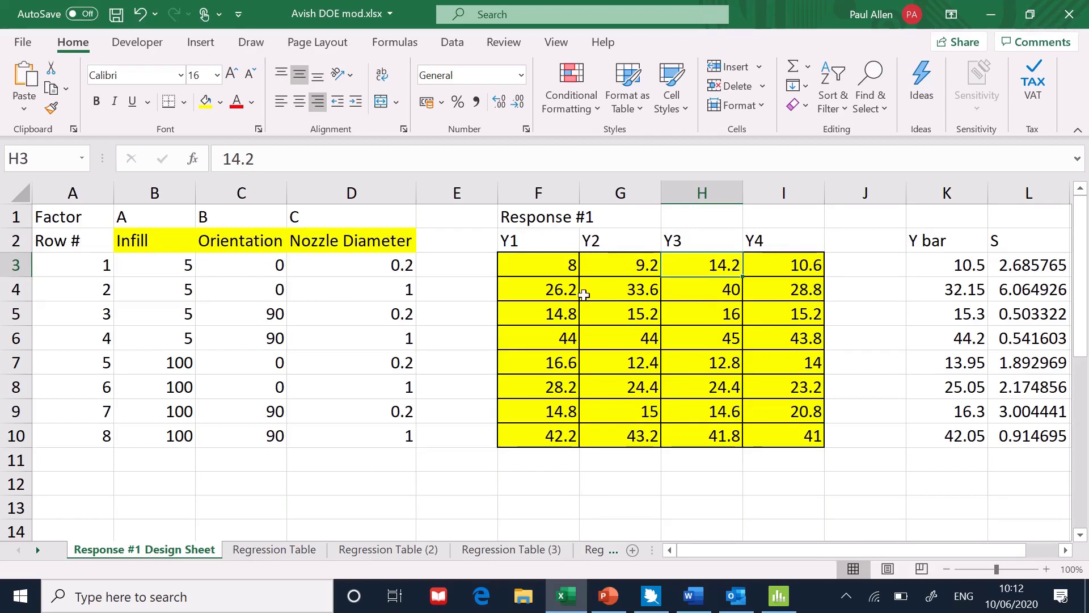
click(555, 294)
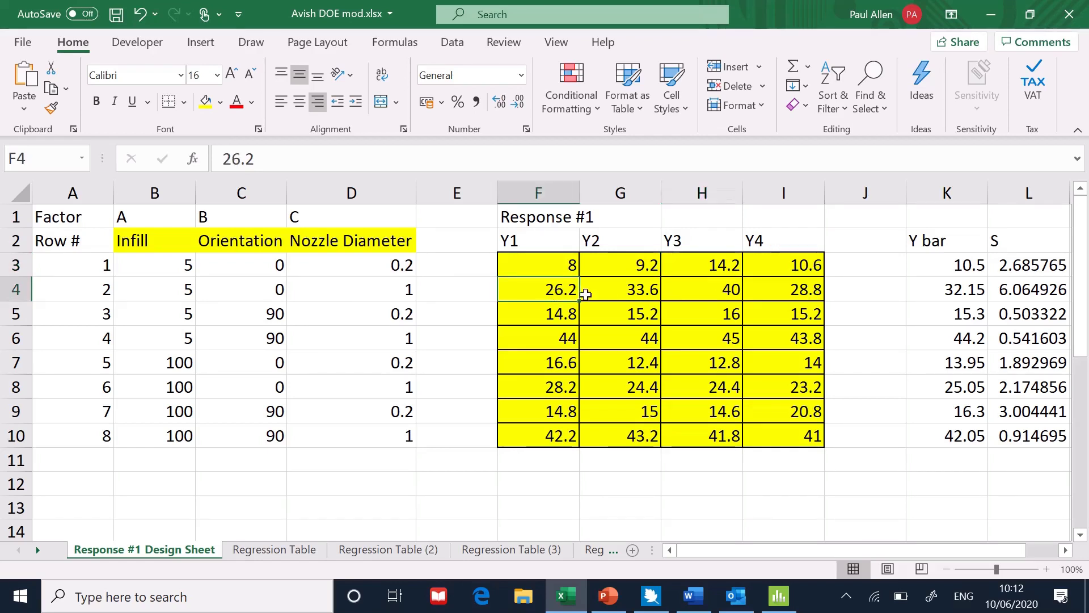
click(633, 289)
click(808, 294)
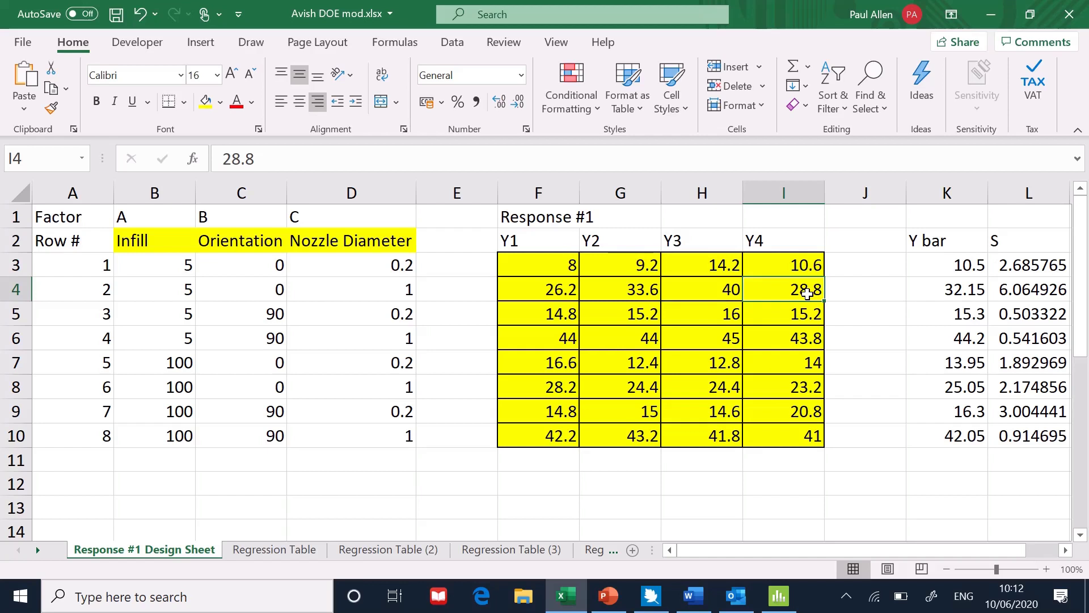
click(726, 294)
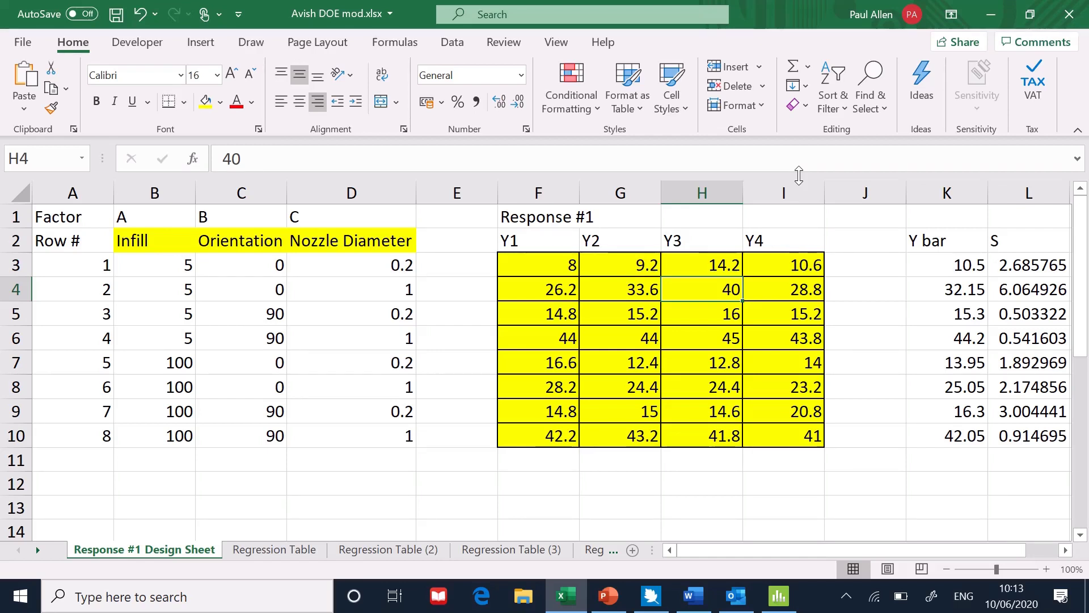
Select the factor settings block and inspect the Infill values in rows 3 and 7.
drag(177, 262, 352, 434)
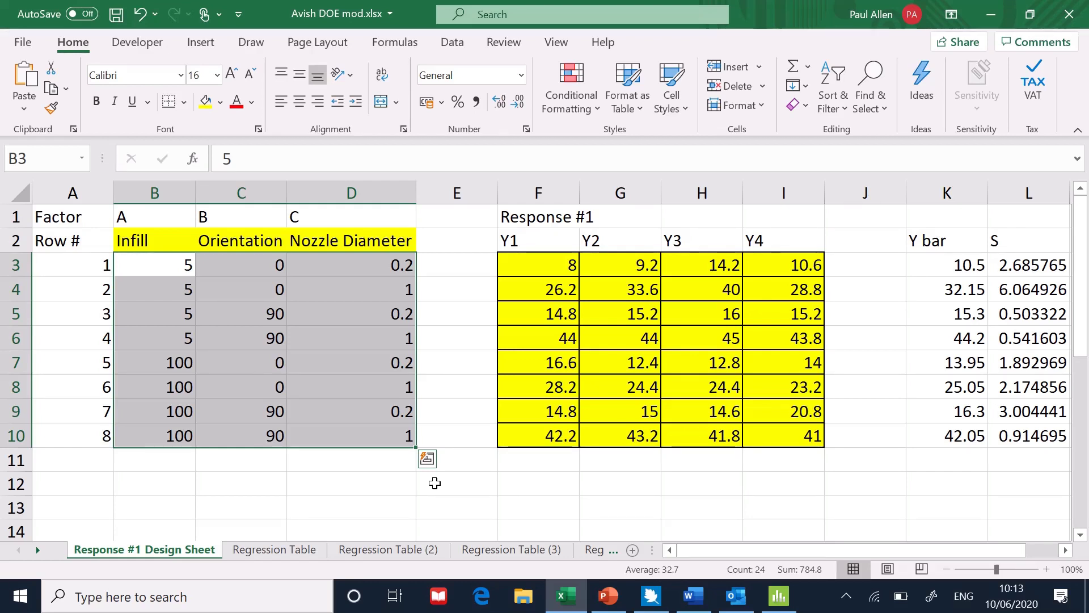
click(146, 266)
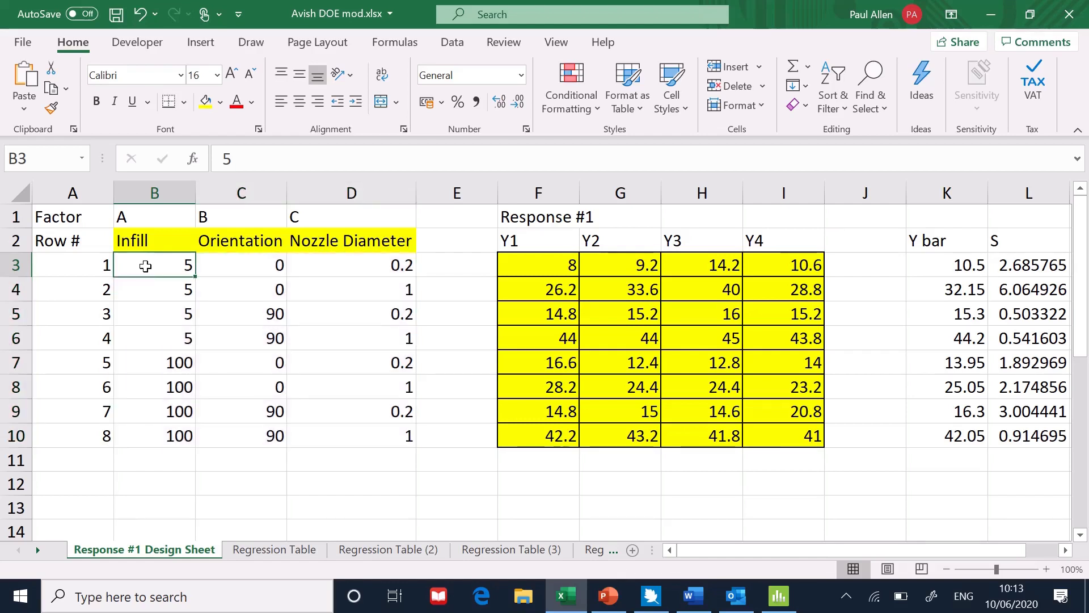
click(155, 360)
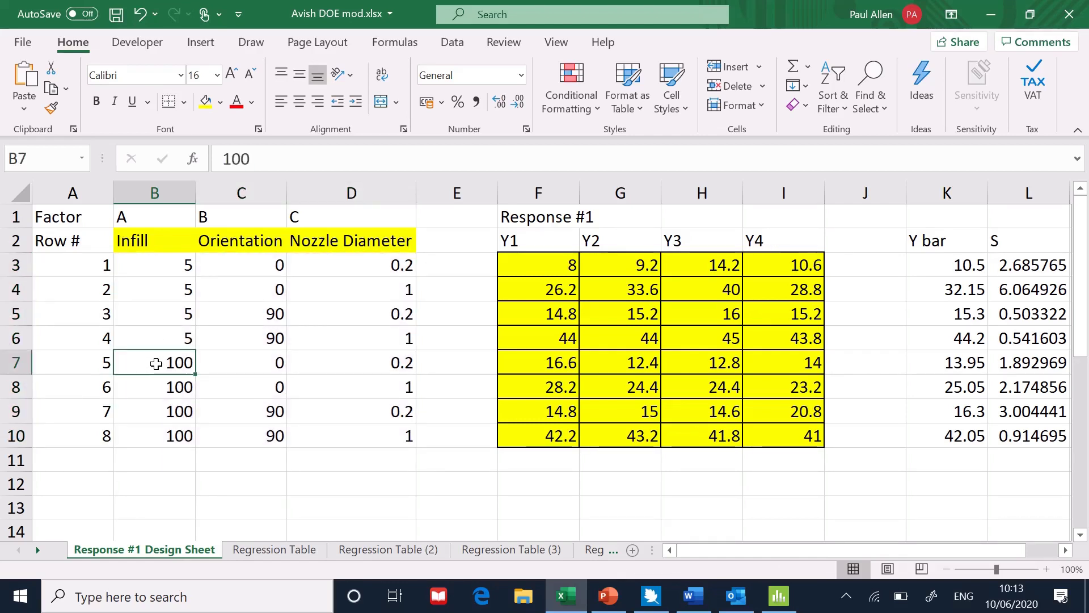
click(159, 267)
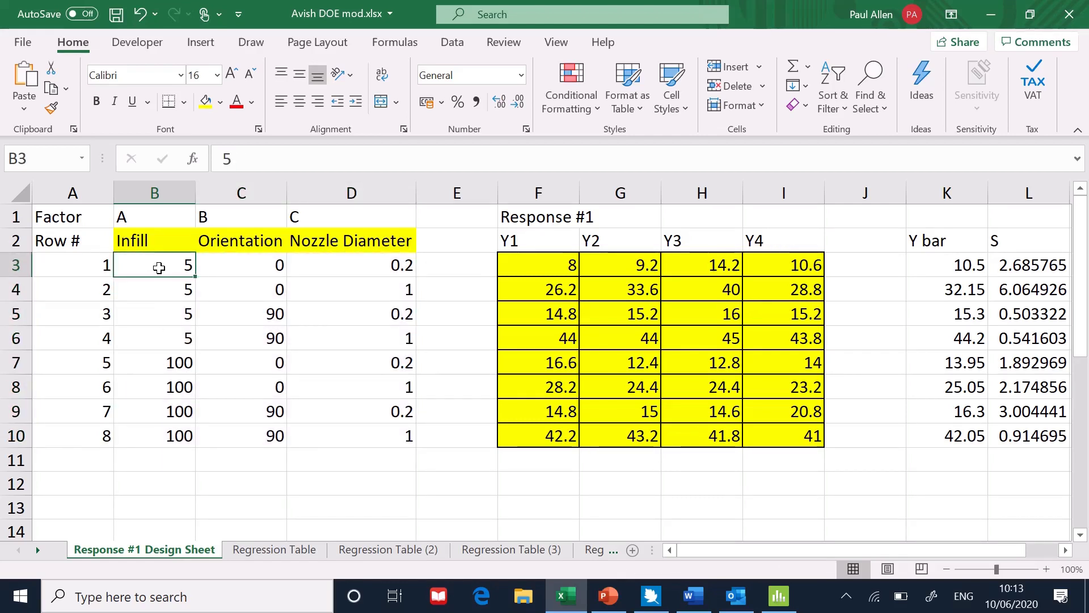
click(163, 368)
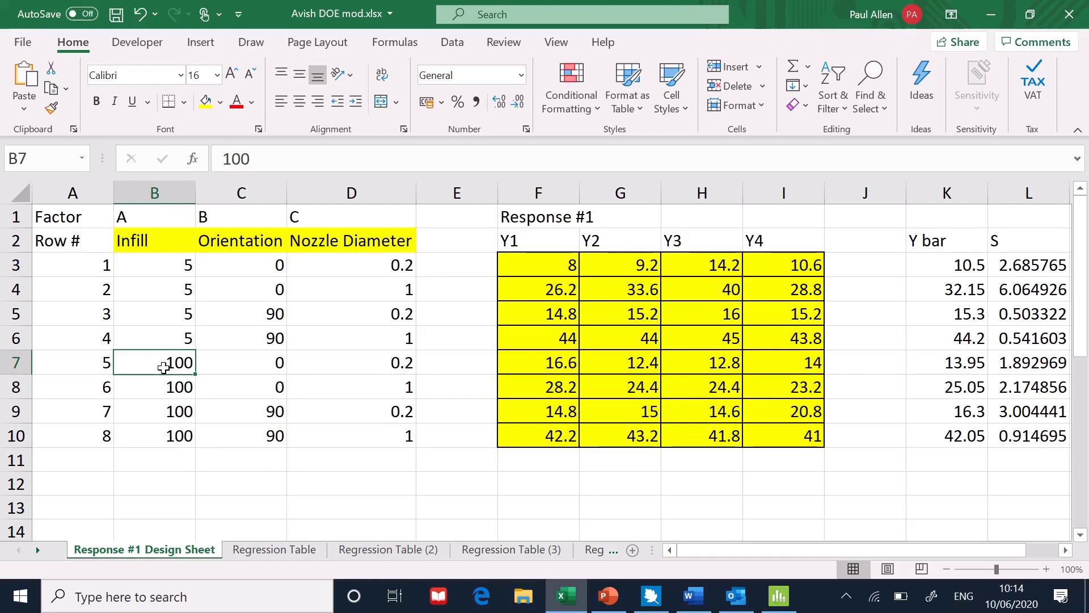
Select the response data and inspect the Y bar averaging formulas in rows 3 to 10.
drag(537, 267, 779, 436)
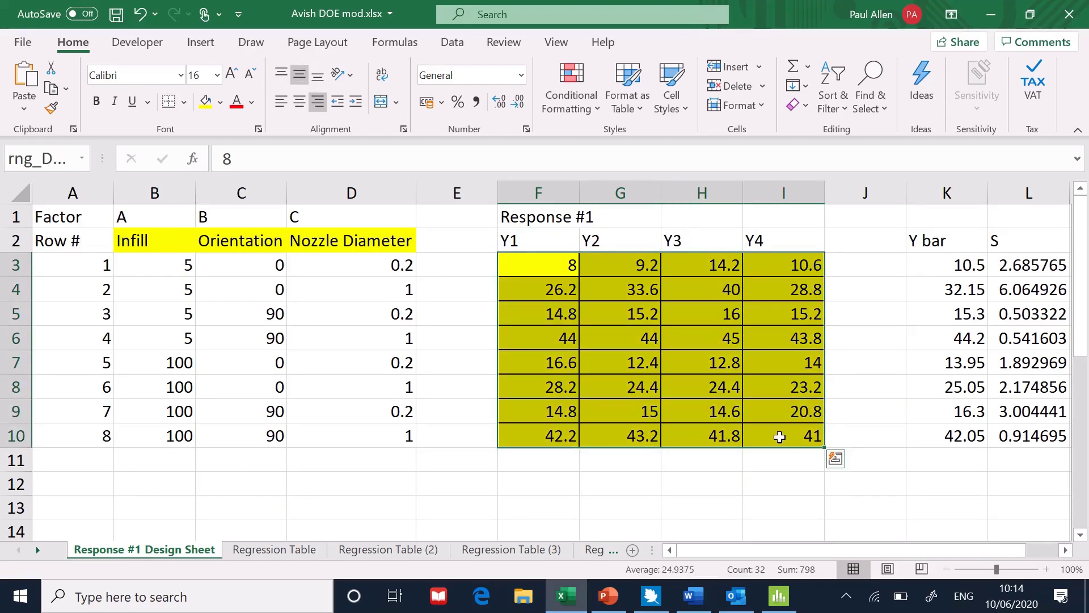
click(942, 268)
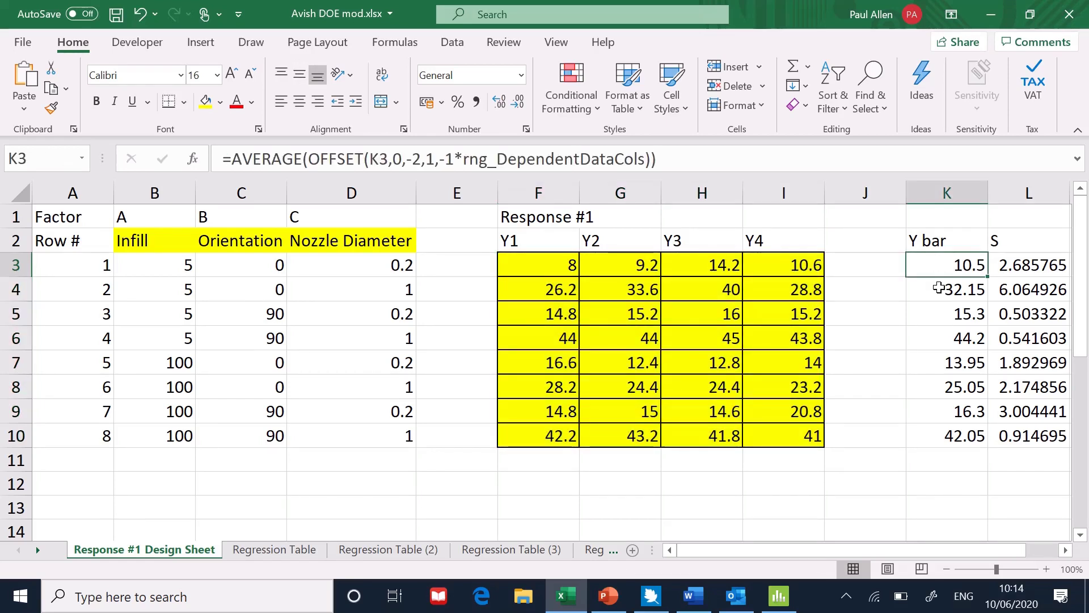
click(939, 289)
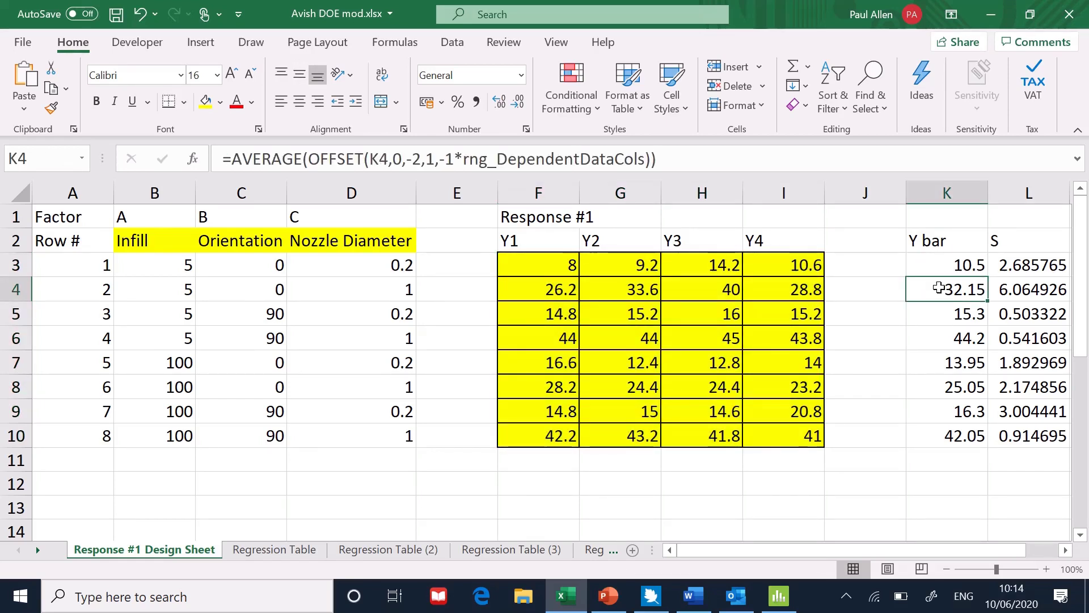
click(938, 309)
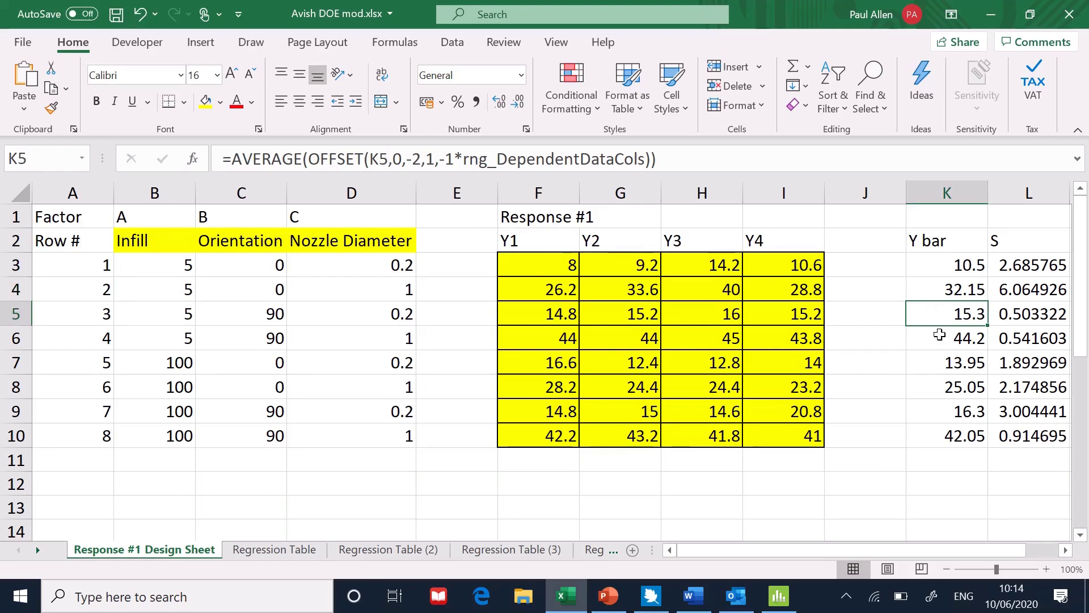
click(940, 337)
click(945, 367)
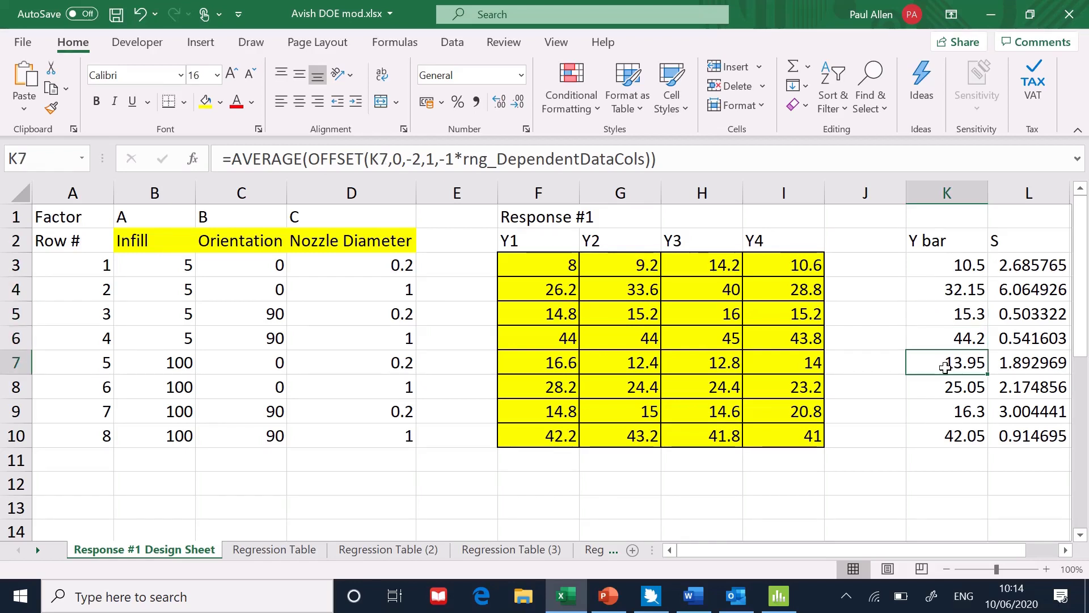
click(946, 387)
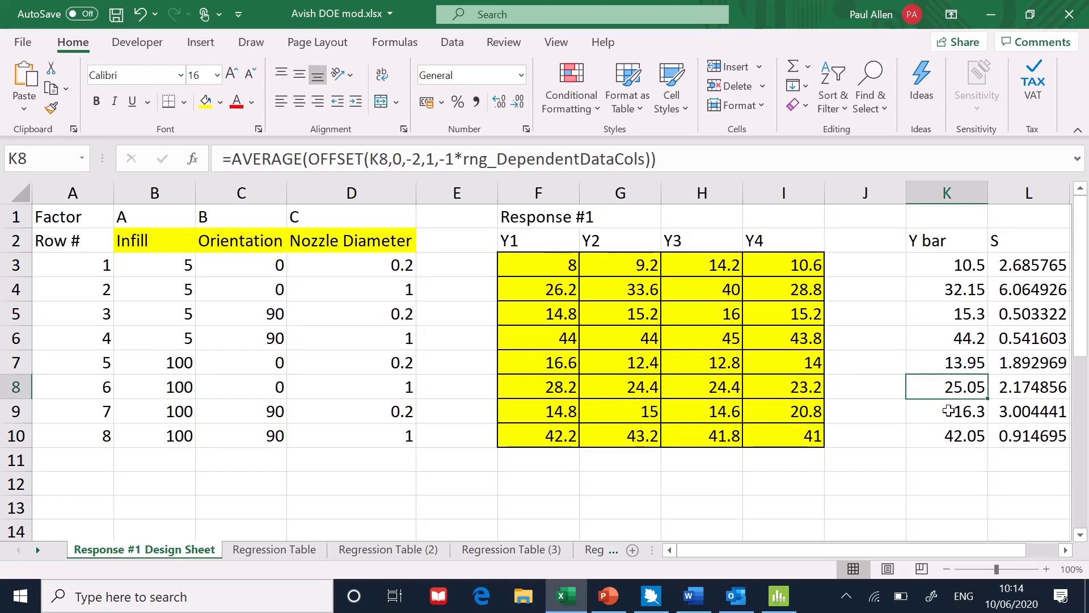
click(946, 412)
click(949, 434)
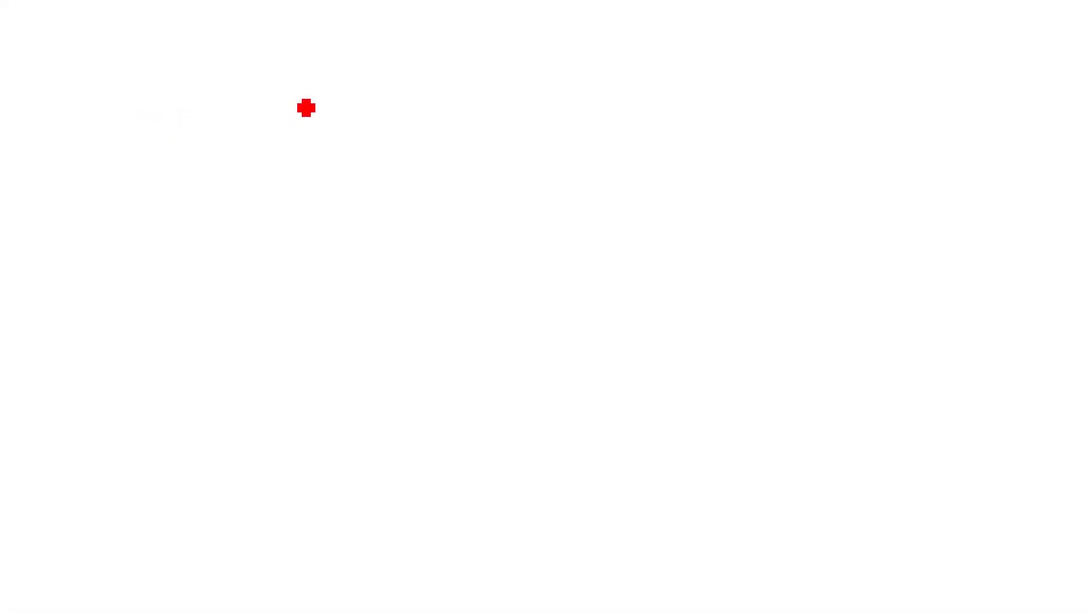
Draw a rectangle on the whiteboard and write ARRAY inside it.
drag(326, 77, 203, 78)
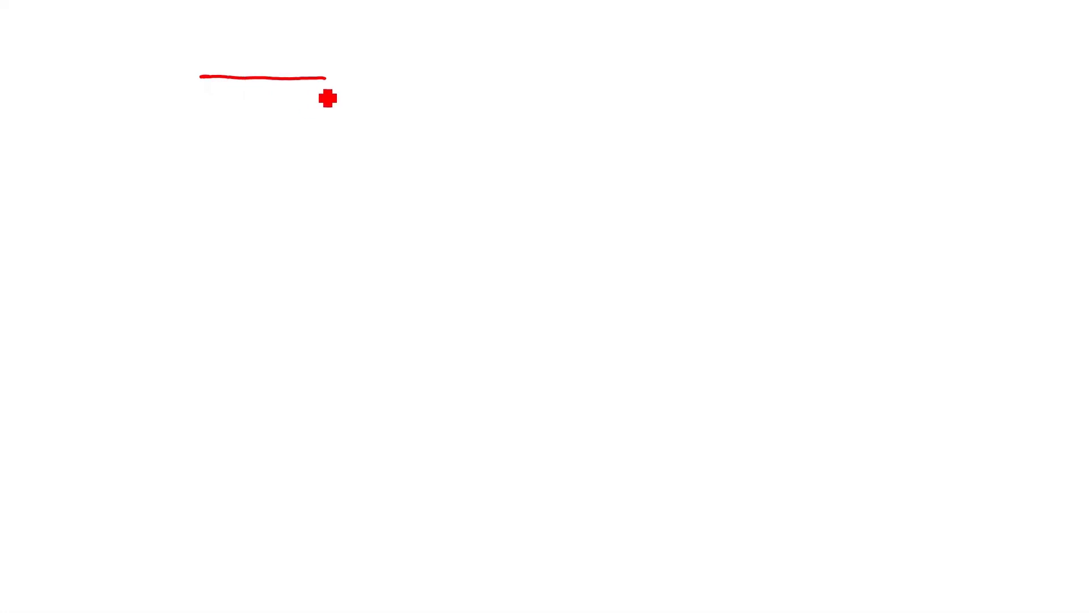
mouse_move(327, 79)
mouse_down()
mouse_move(328, 159)
mouse_move(267, 171)
mouse_move(212, 131)
mouse_move(207, 149)
mouse_up()
mouse_move(233, 110)
mouse_down()
mouse_move(224, 124)
mouse_move(237, 122)
mouse_up()
drag(227, 119, 242, 122)
mouse_move(244, 110)
mouse_down()
mouse_move(280, 122)
mouse_move(306, 111)
mouse_move(293, 131)
mouse_up()
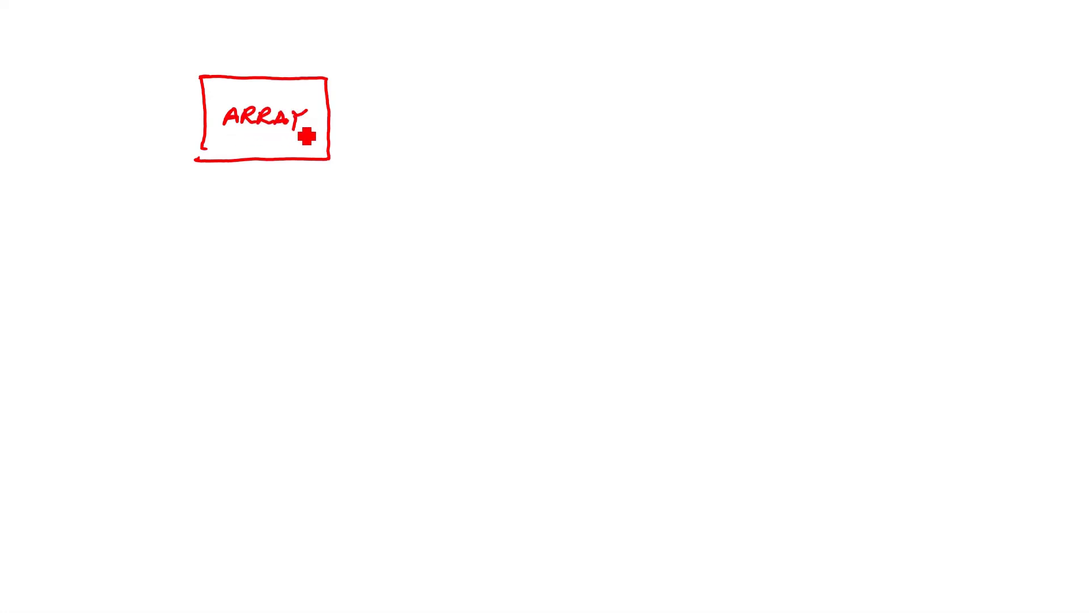
Draw a row of tall narrow rectangles beside the ARRAY box to represent its columns.
mouse_move(420, 80)
mouse_down()
mouse_move(403, 81)
mouse_move(382, 122)
mouse_move(389, 165)
mouse_up()
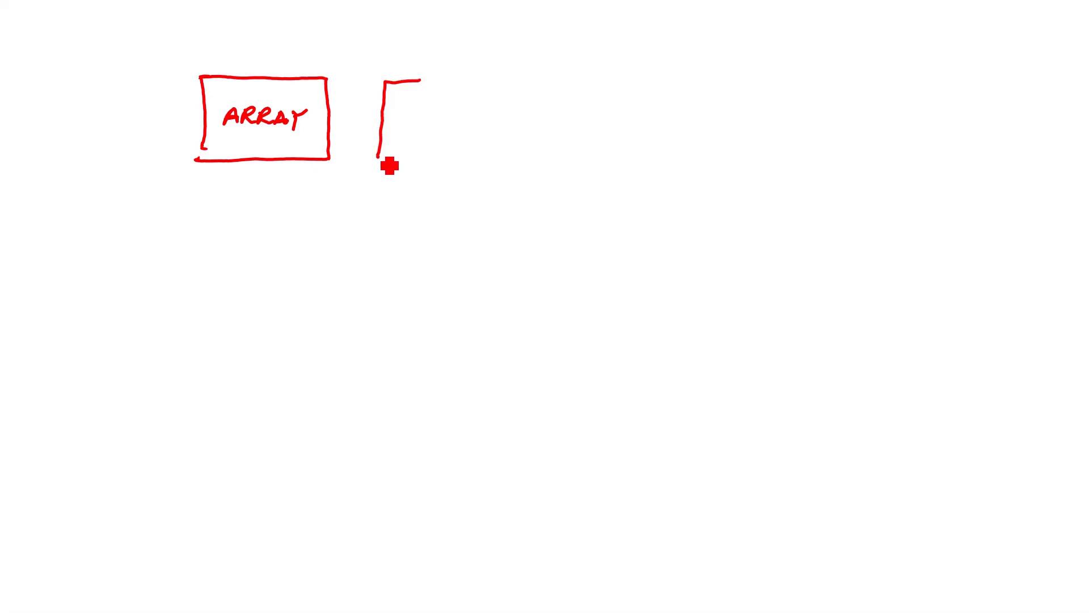
mouse_move(433, 92)
mouse_down()
mouse_move(425, 169)
mouse_move(388, 169)
mouse_up()
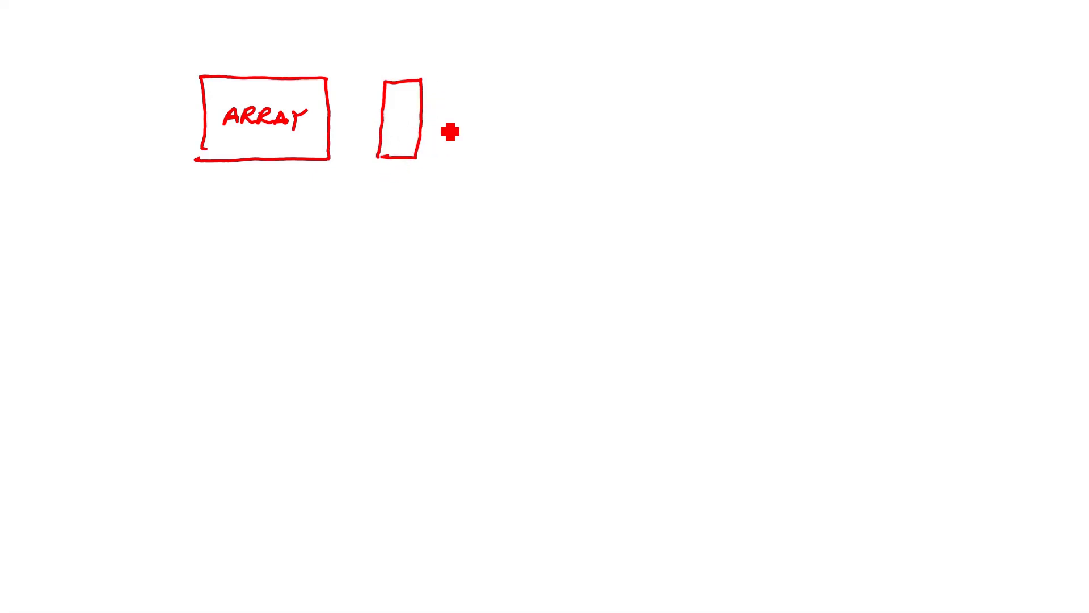
drag(455, 92, 460, 170)
mouse_move(459, 93)
mouse_down()
mouse_move(498, 93)
mouse_move(503, 173)
mouse_move(460, 171)
mouse_up()
drag(532, 91, 533, 168)
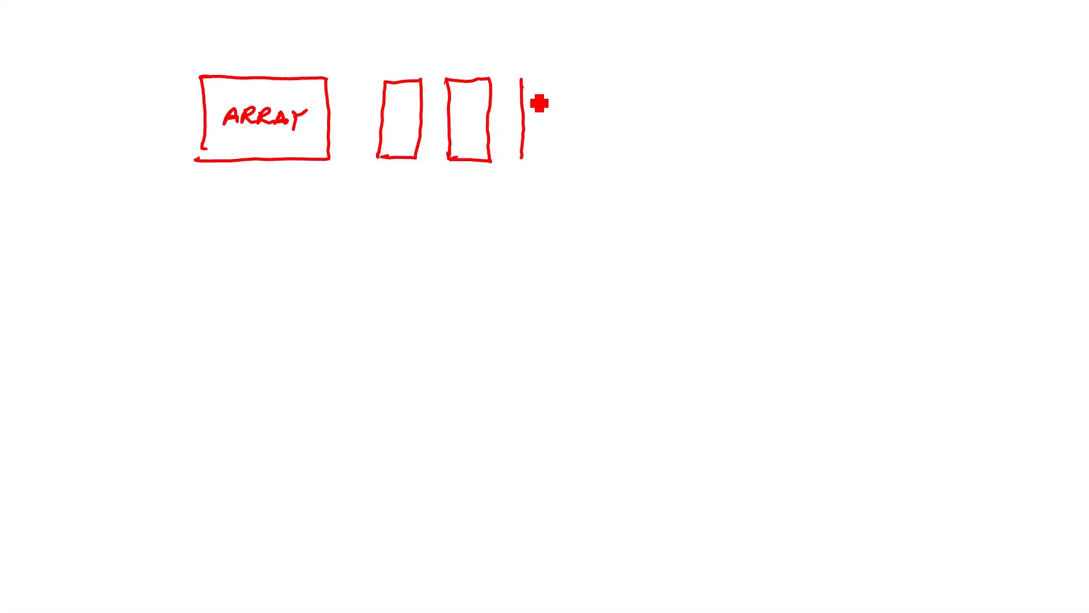
mouse_move(535, 91)
mouse_down()
mouse_move(581, 90)
mouse_move(578, 175)
mouse_move(537, 171)
mouse_up()
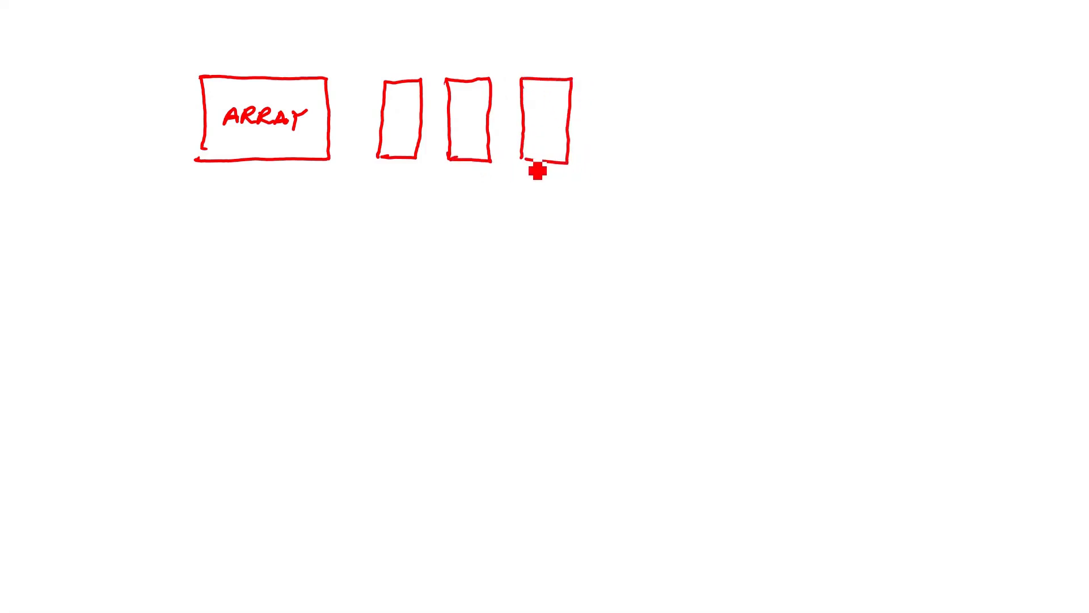
drag(611, 92, 606, 176)
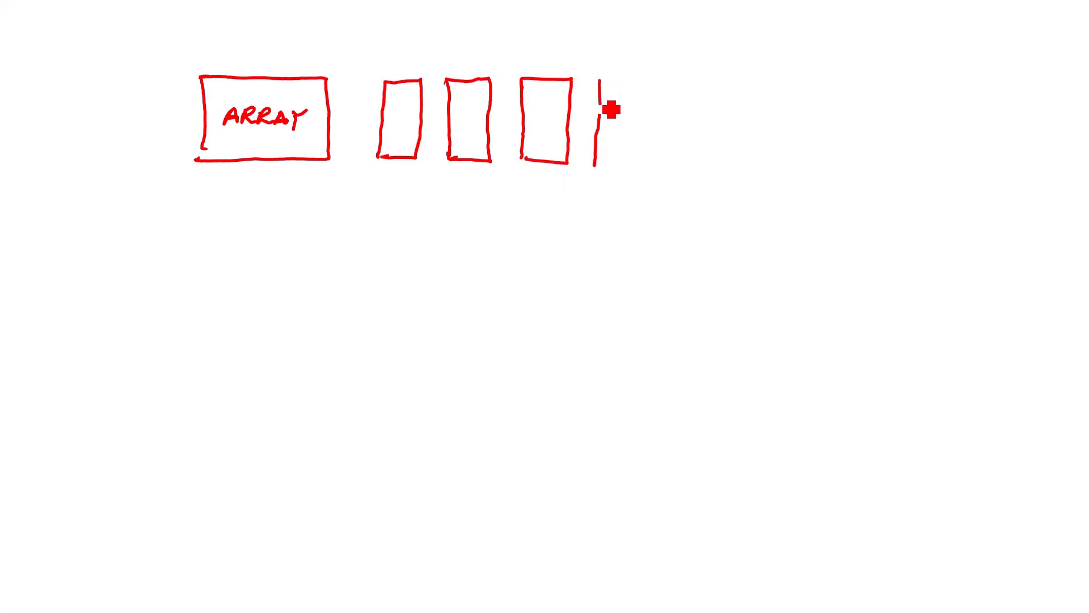
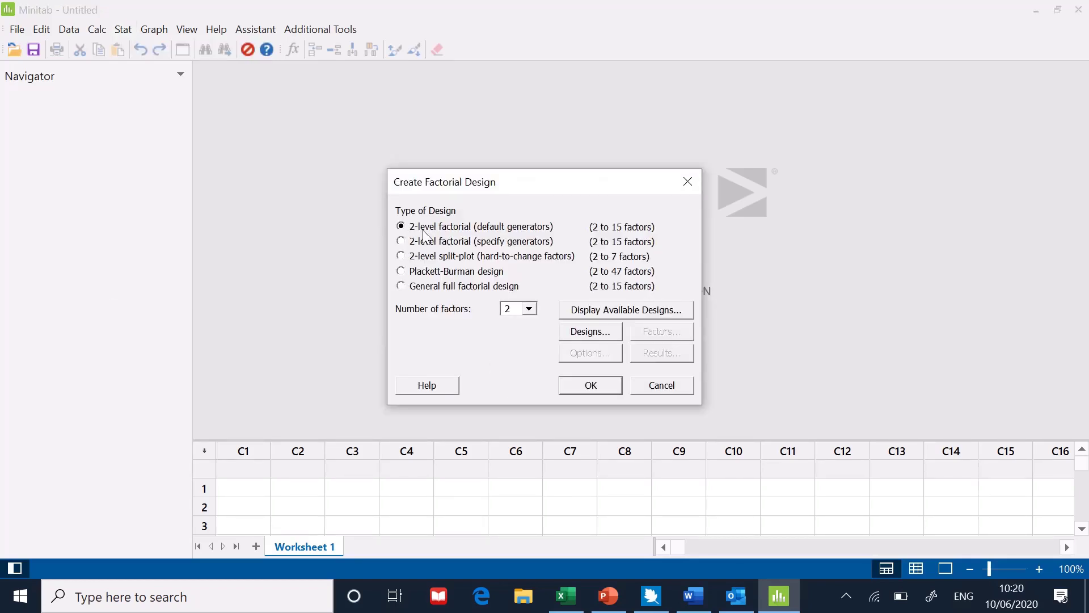
Set the factorial design to three factors and open the design choices.
click(530, 311)
scroll(517, 335, up, 1)
click(514, 334)
click(590, 332)
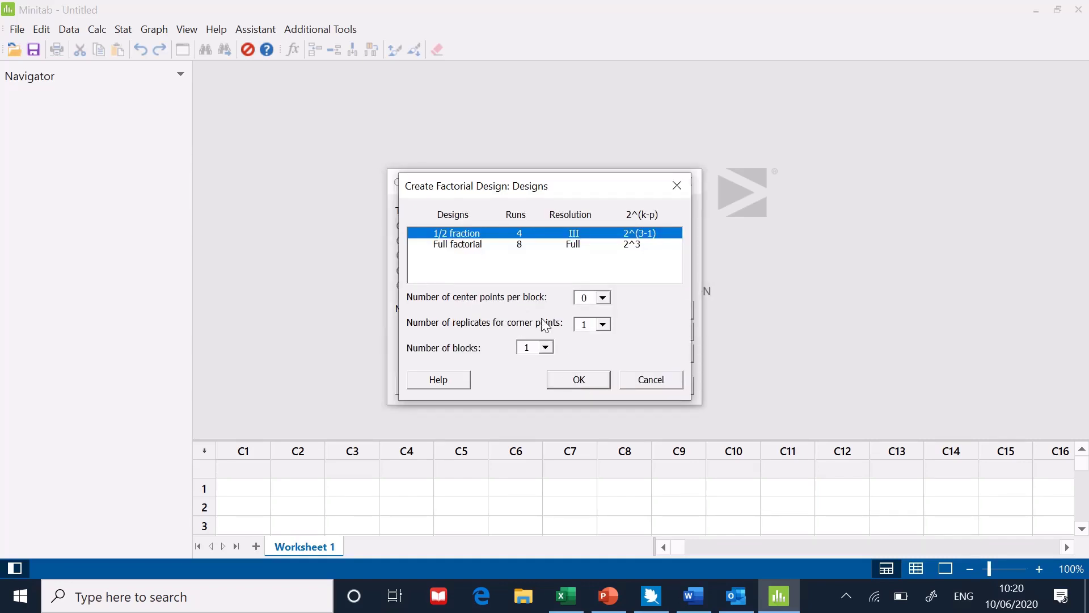
Choose the full factorial design with 4 replicates for corner points.
click(466, 248)
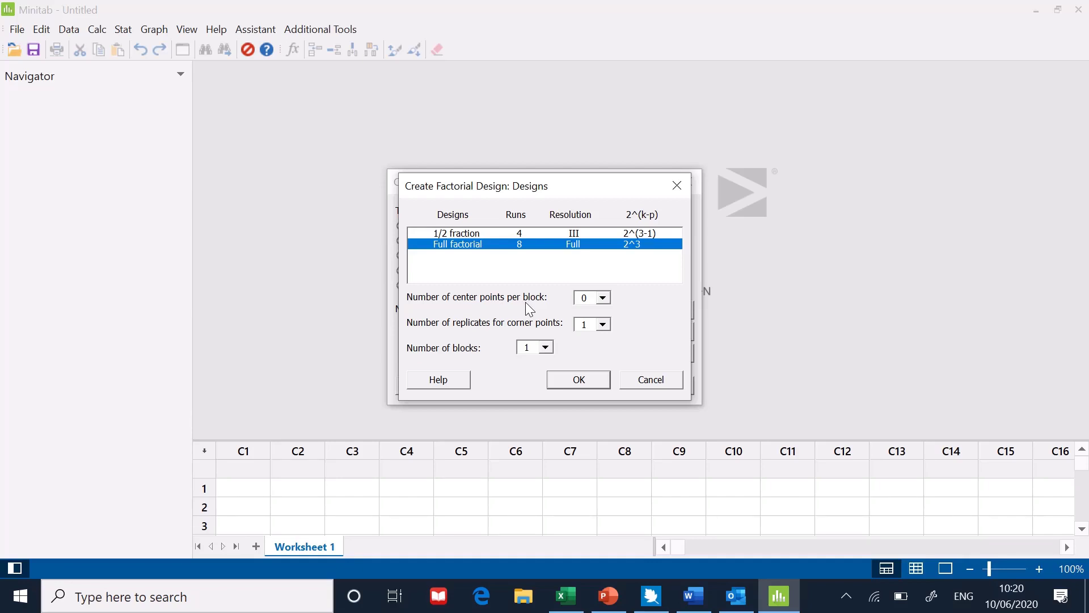
click(602, 324)
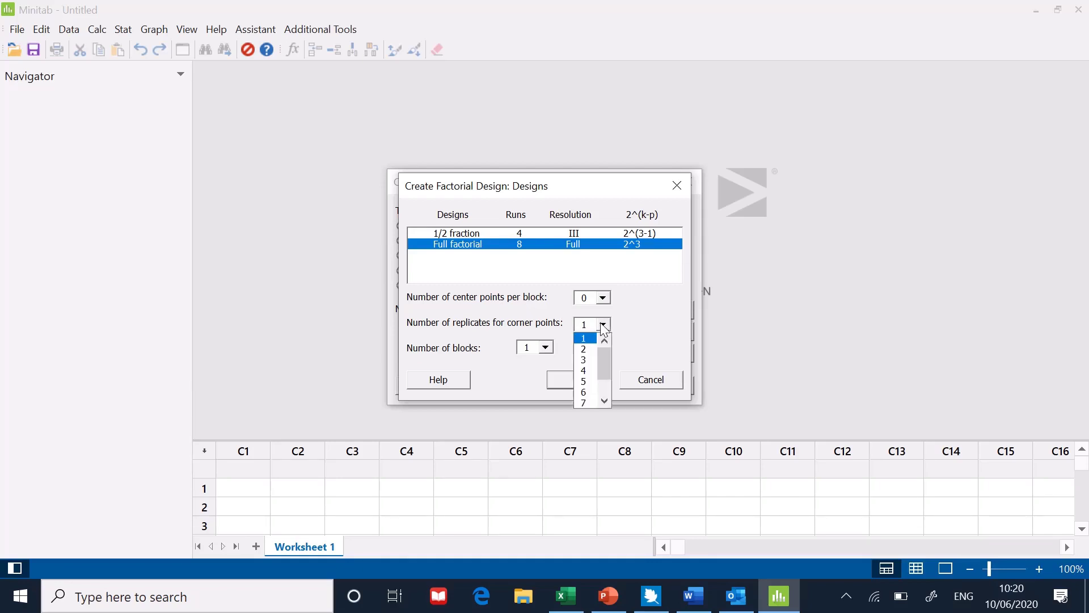
click(591, 371)
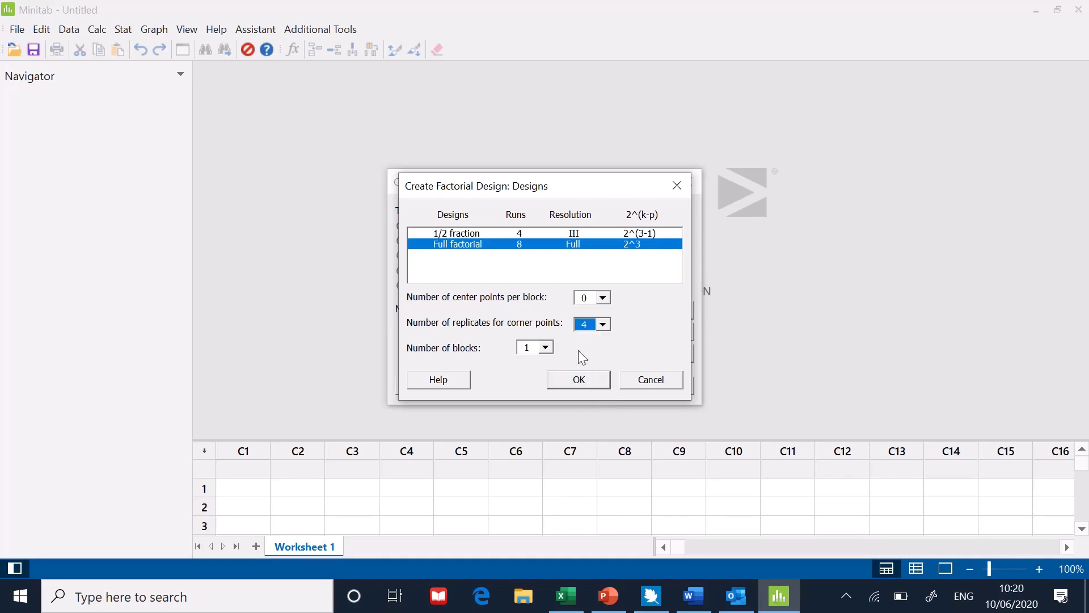
click(579, 382)
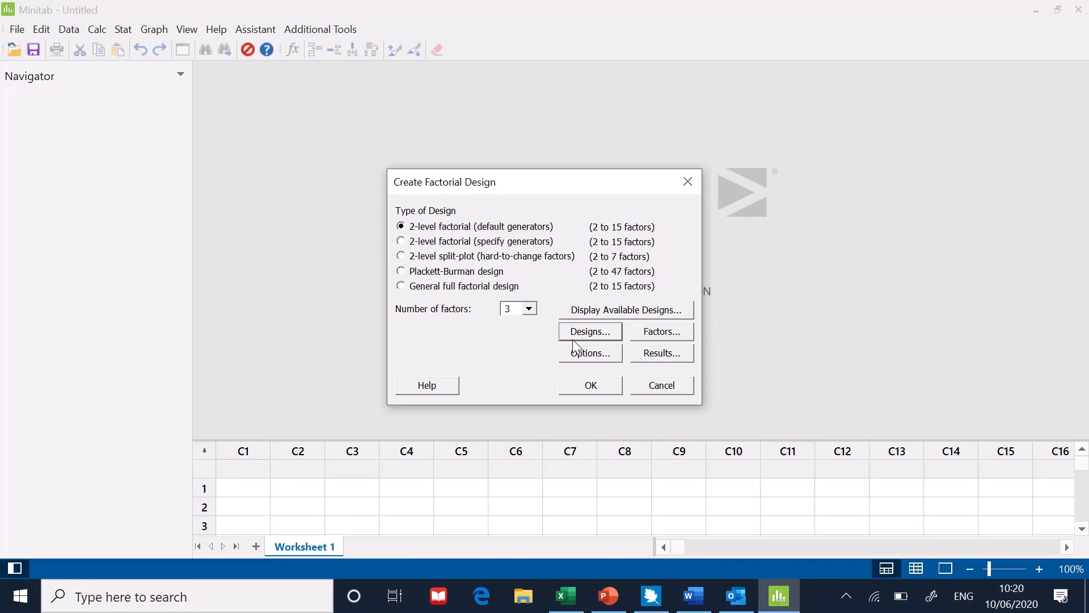
Turn off run randomization in the design options.
click(582, 356)
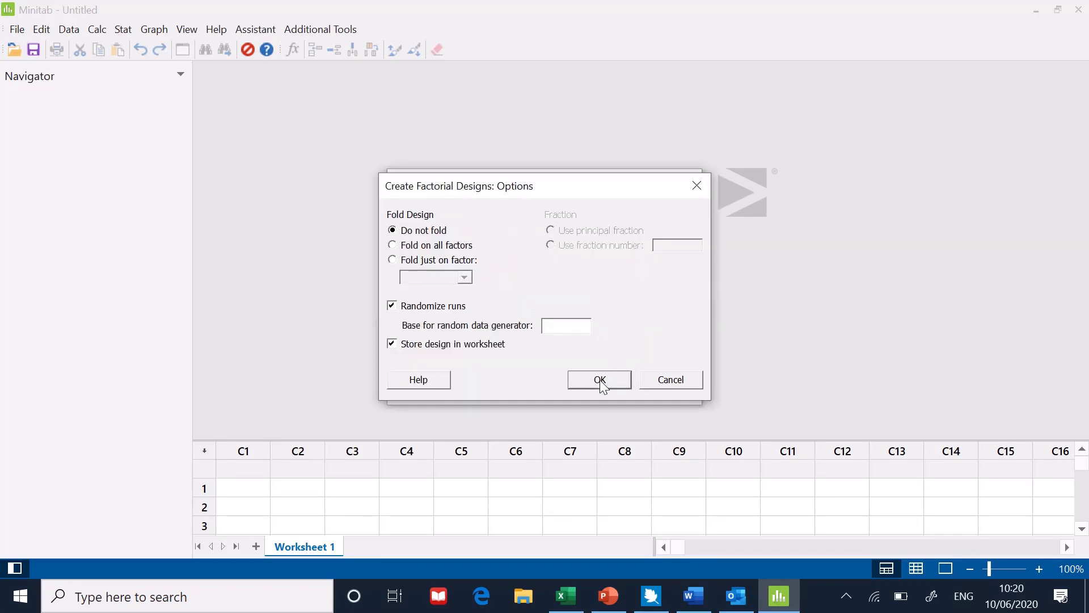
click(393, 306)
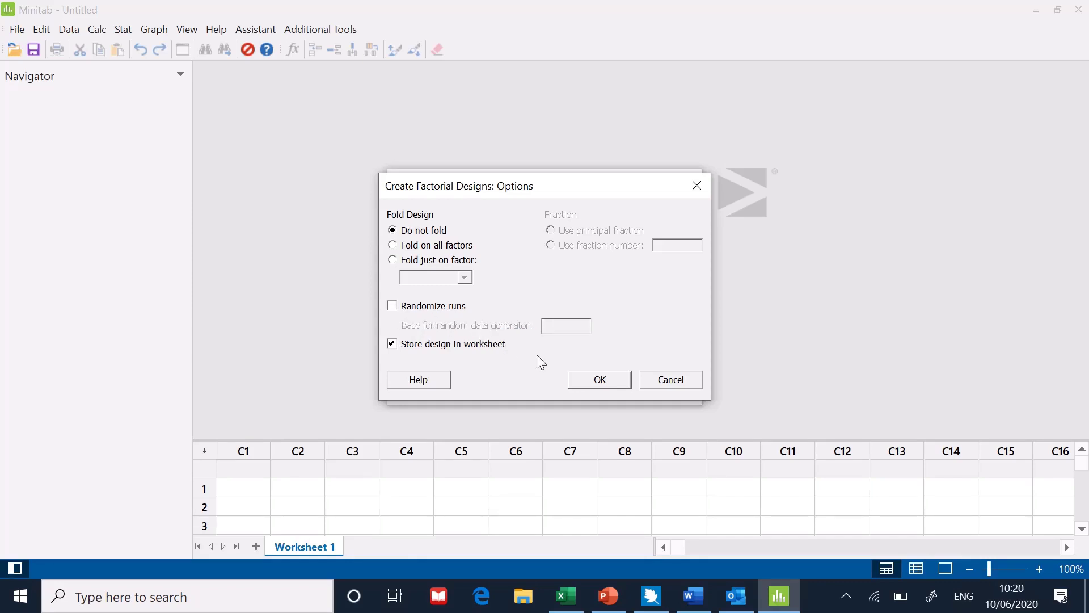
click(595, 384)
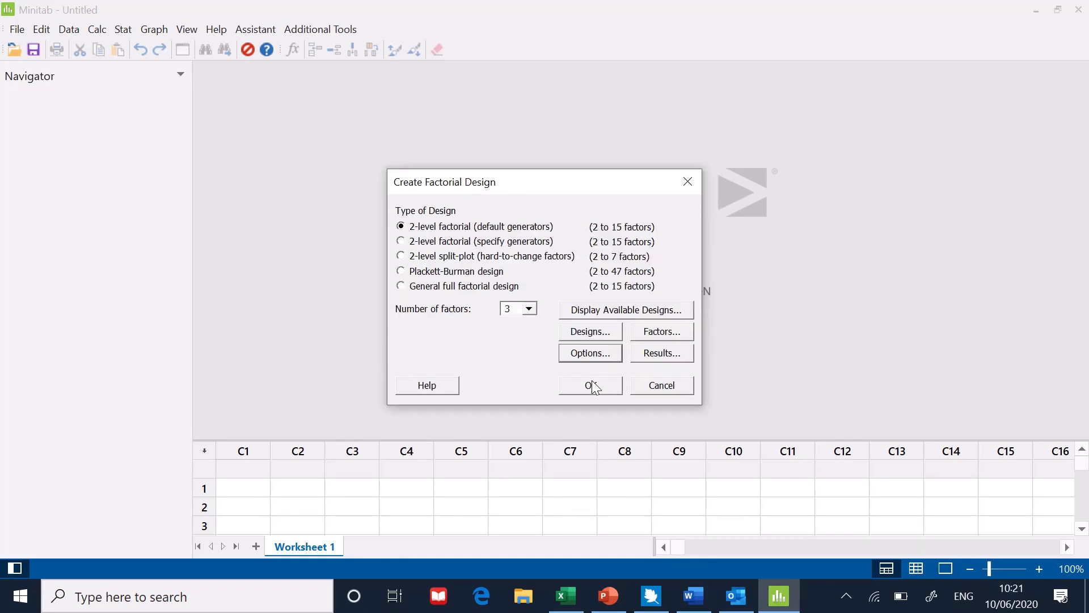
Name factor A Nozzle and set its low level to 0.2.
click(649, 334)
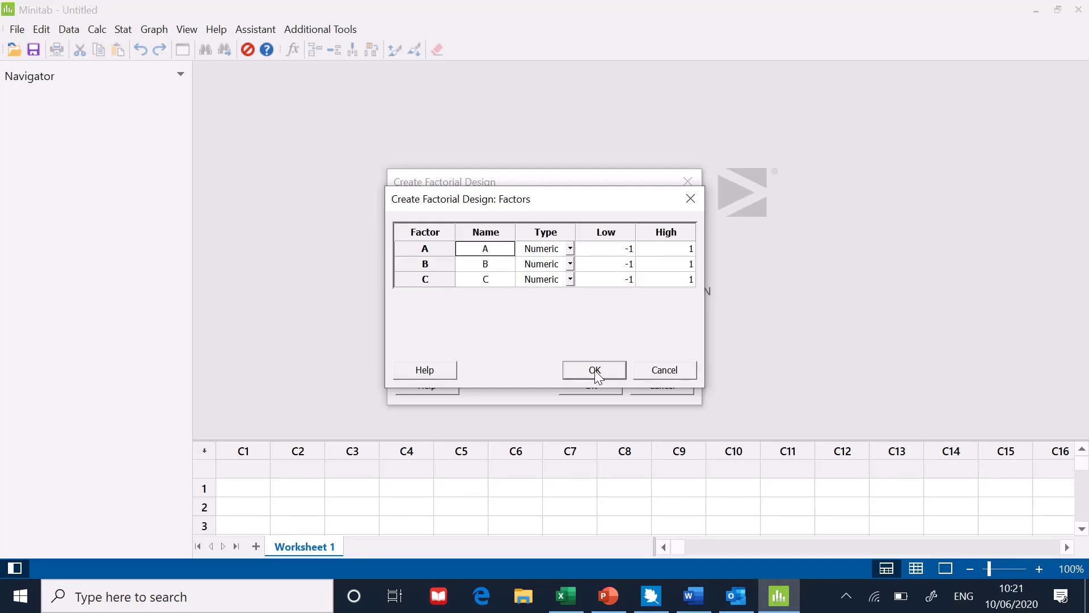
text(Nozzle)
key(Tab)
key(Tab)
text(0.2)
Name factor B Orientation with a low level of 0 and a high level of 90.
key(Tab)
key(Tab)
text(Orientation)
key(Tab)
key(Tab)
text(0)
key(Tab)
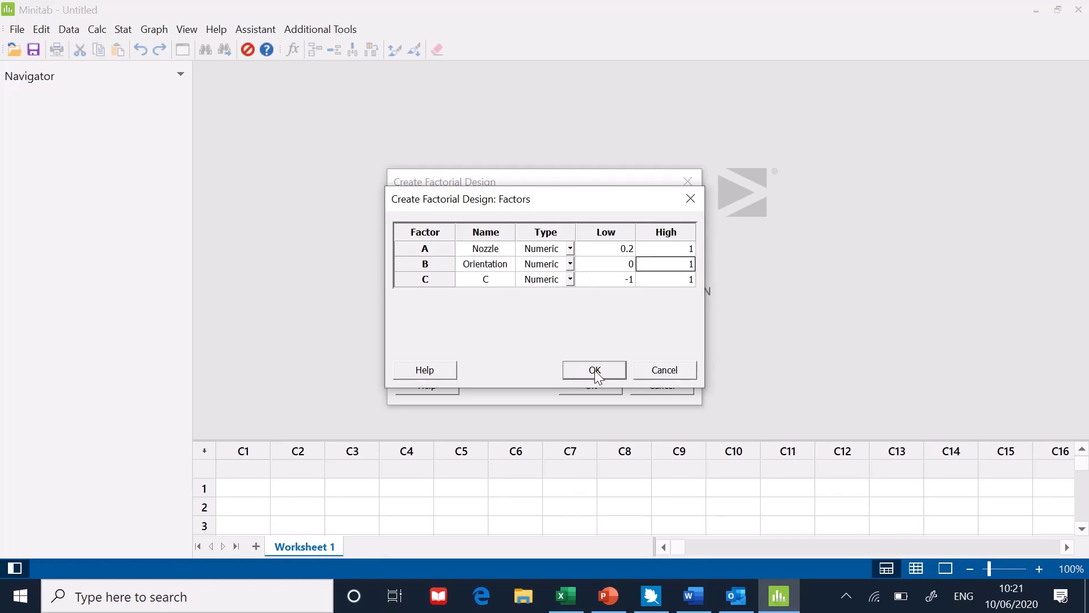
text(90)
Name factor C Infill with a low level of 5 and a high level of 100, and confirm the factors.
key(Tab)
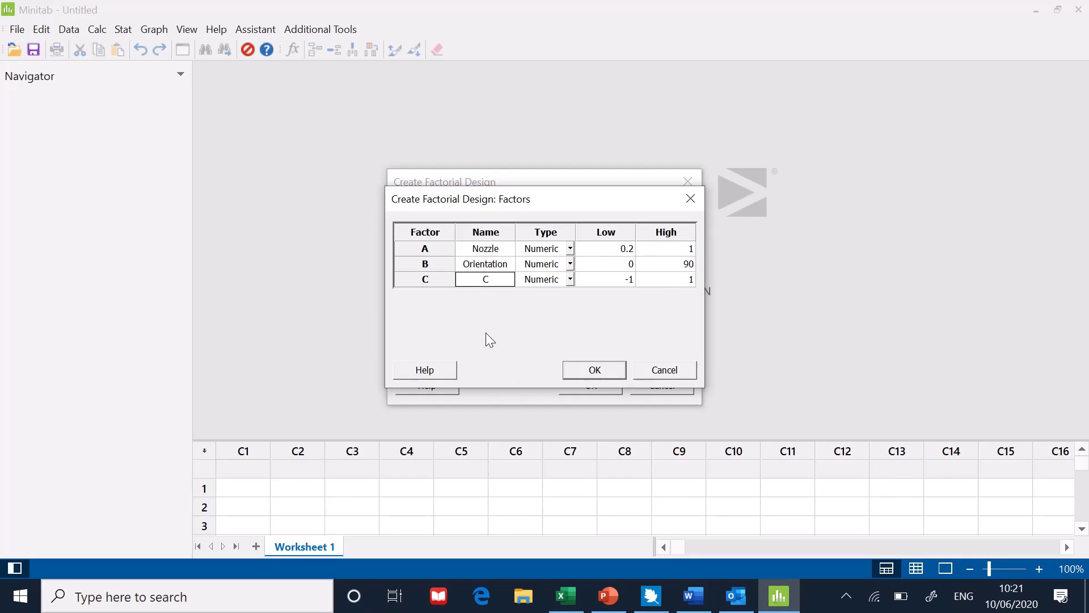
text(Infill)
key(Tab)
key(Tab)
text(5)
key(Tab)
text(100)
click(594, 371)
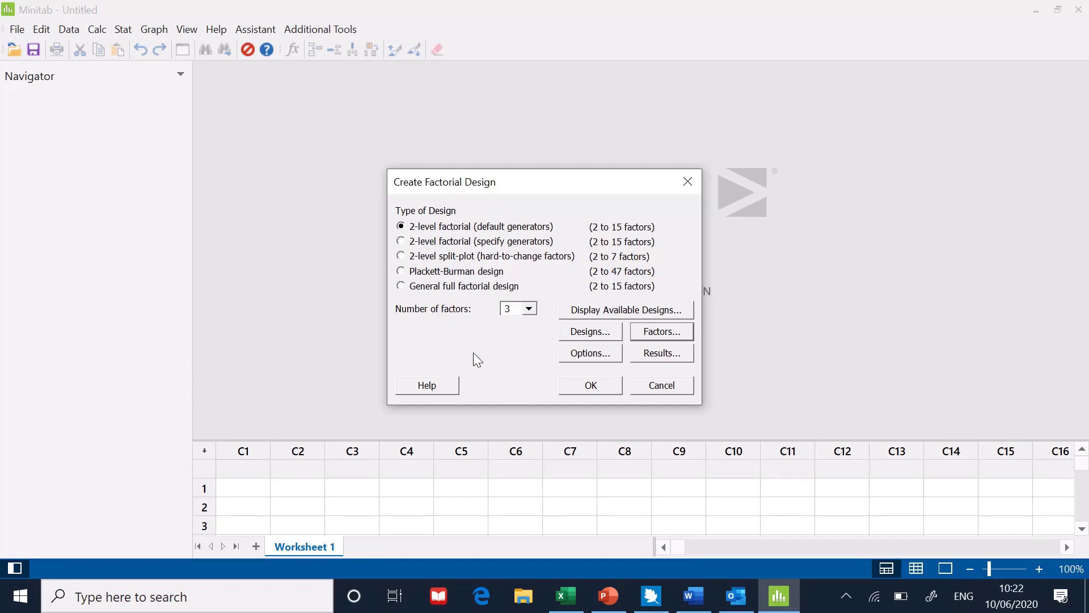
Create the full factorial design, leaving the printed results options at their defaults.
click(656, 358)
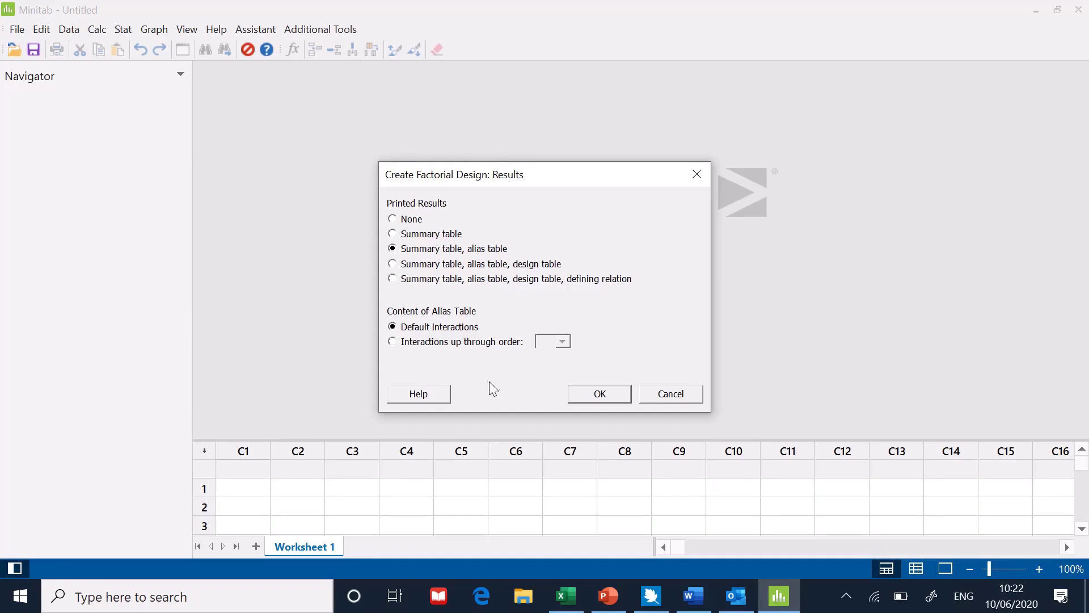
click(602, 394)
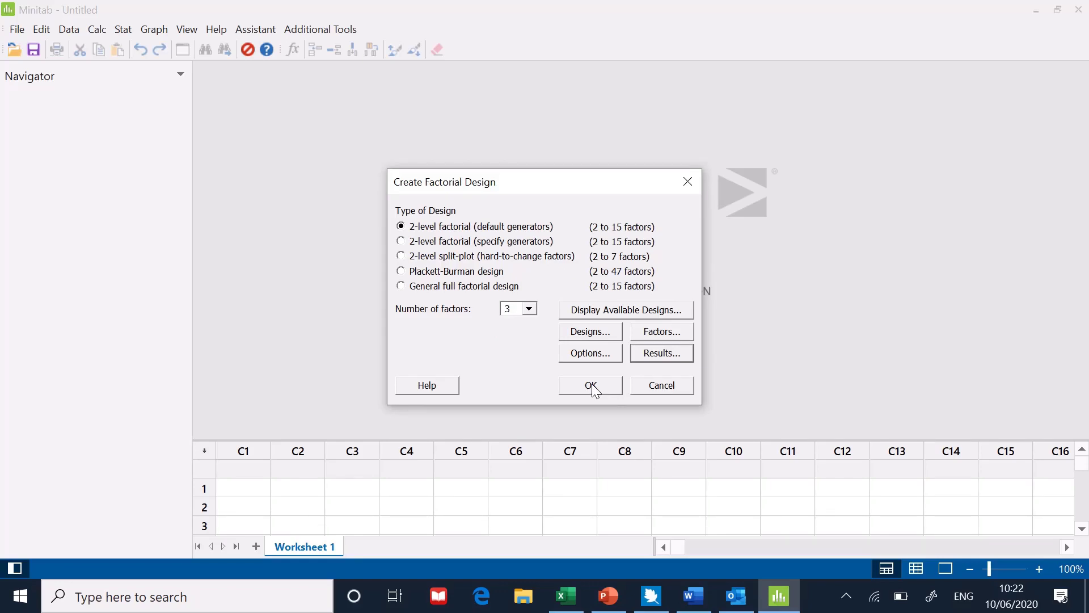
click(591, 386)
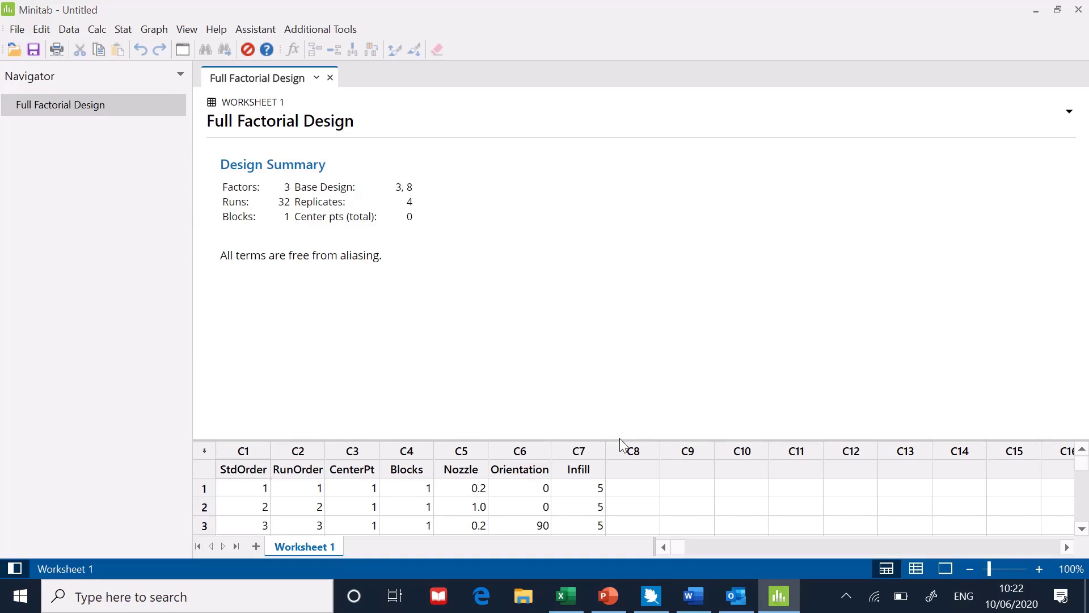
Enlarge the worksheet, check the generated factor columns, and name column C9 as Y1.
drag(619, 438, 636, 180)
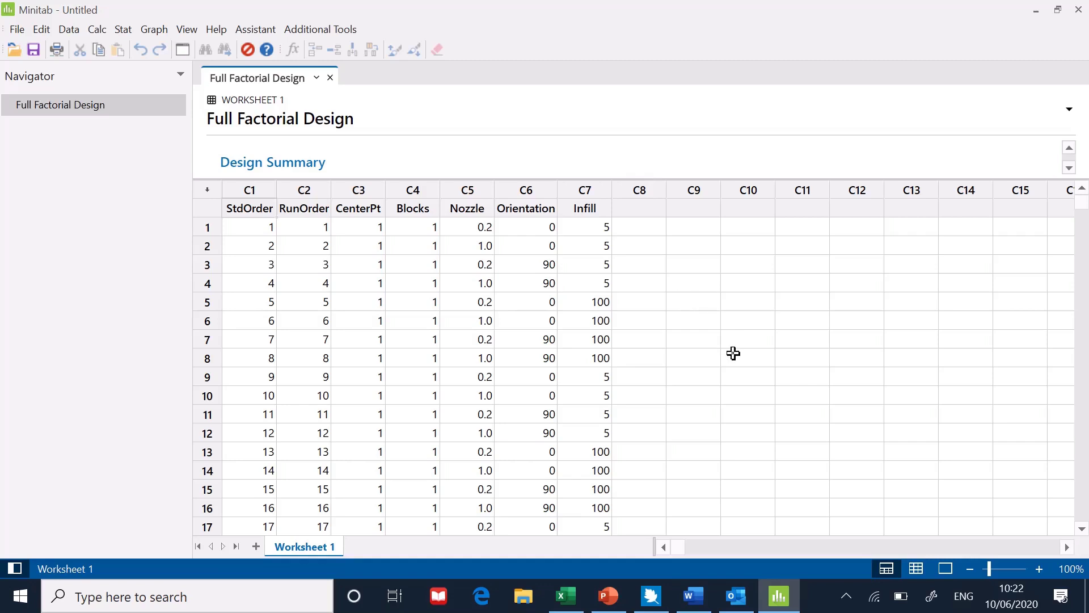
drag(468, 226, 576, 381)
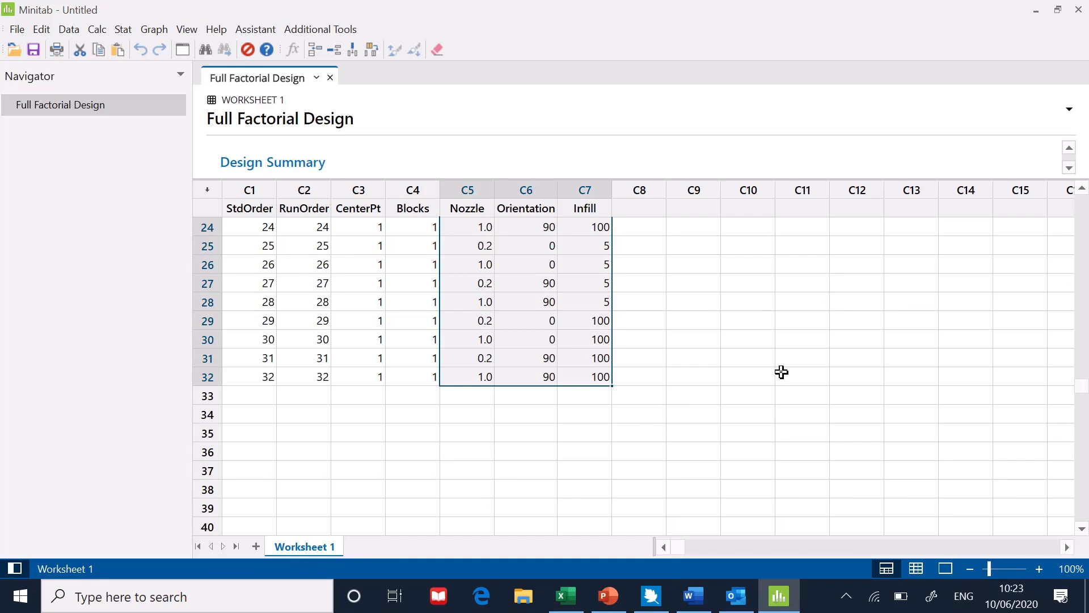
scroll(1086, 204, up, 8)
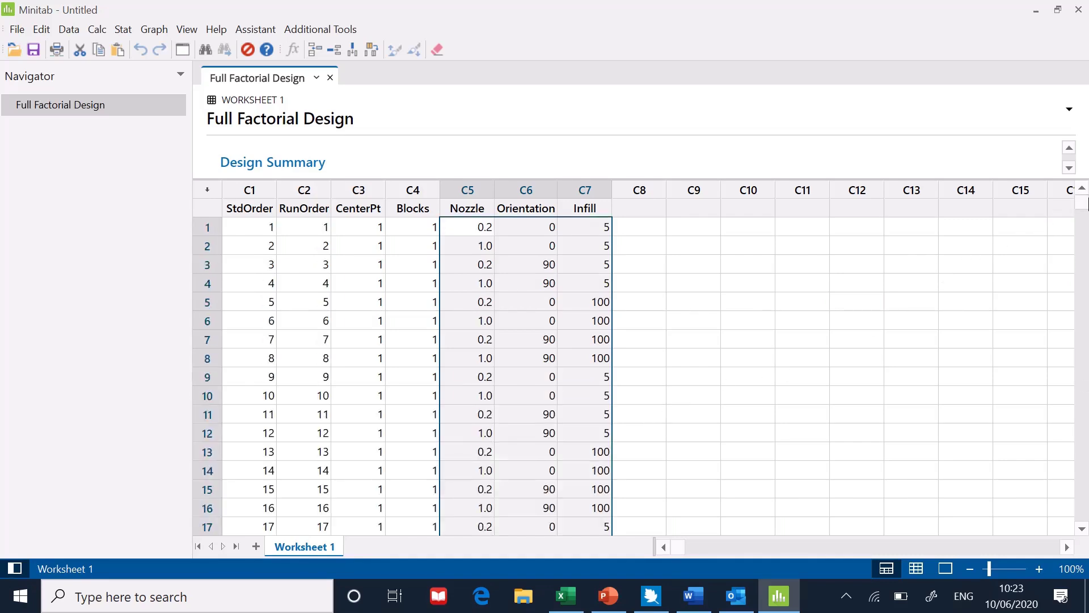
click(697, 231)
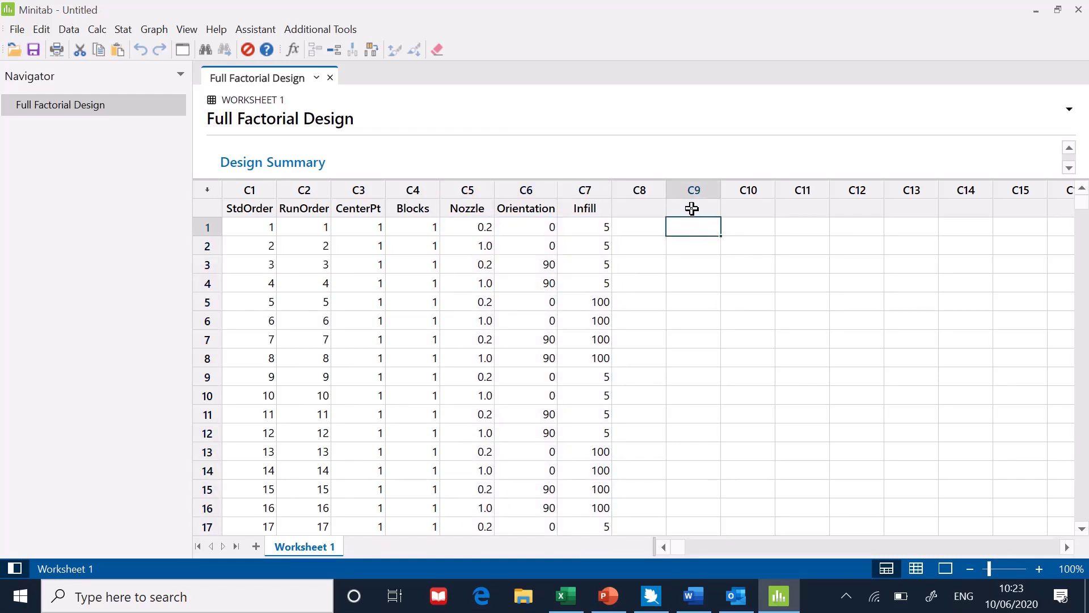
click(691, 209)
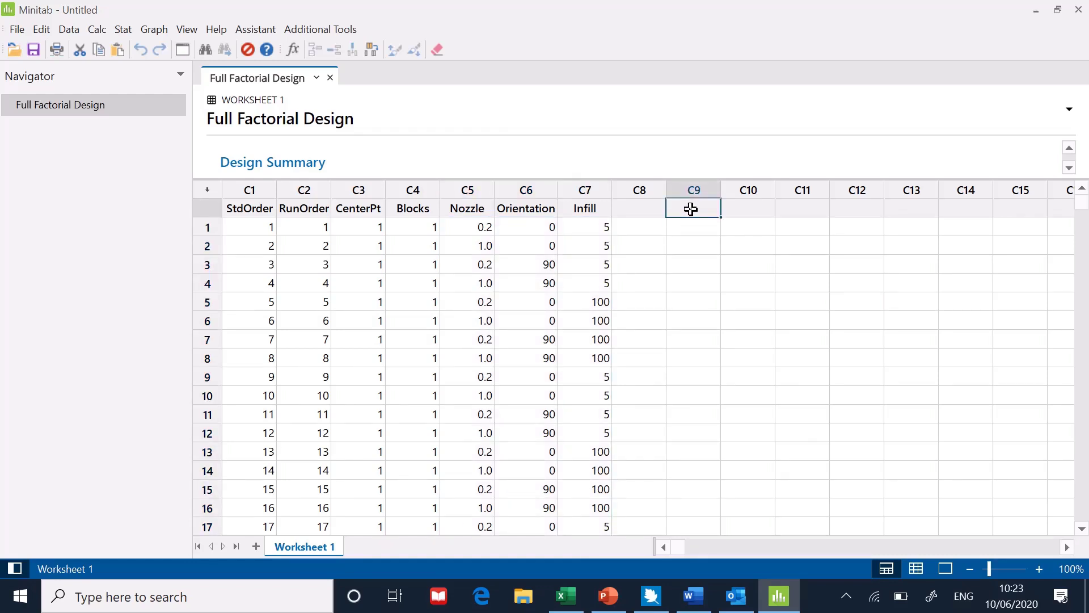
text(1)
Switch to Excel, copy the Y1 response values from the design sheet, and paste them into the Y1 column starting at row 1.
click(567, 598)
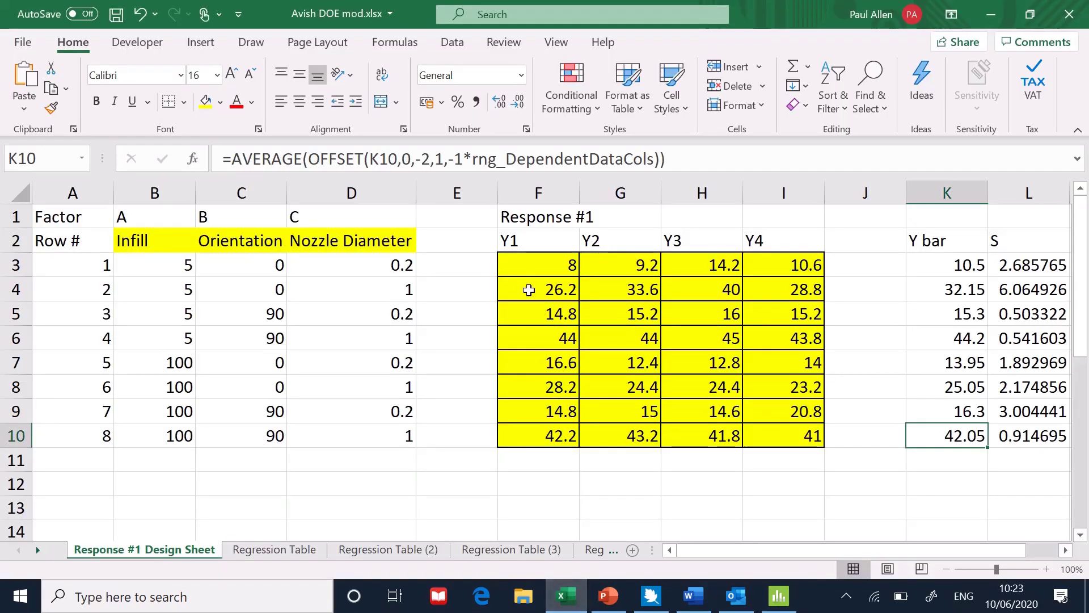
drag(529, 266, 540, 452)
key(ctrl+c)
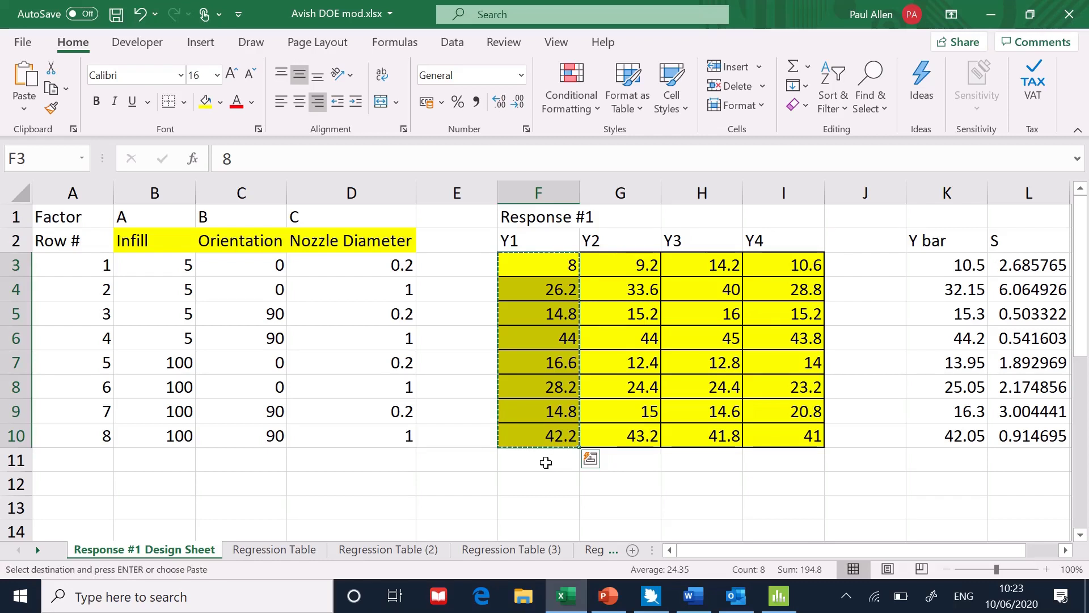
click(779, 596)
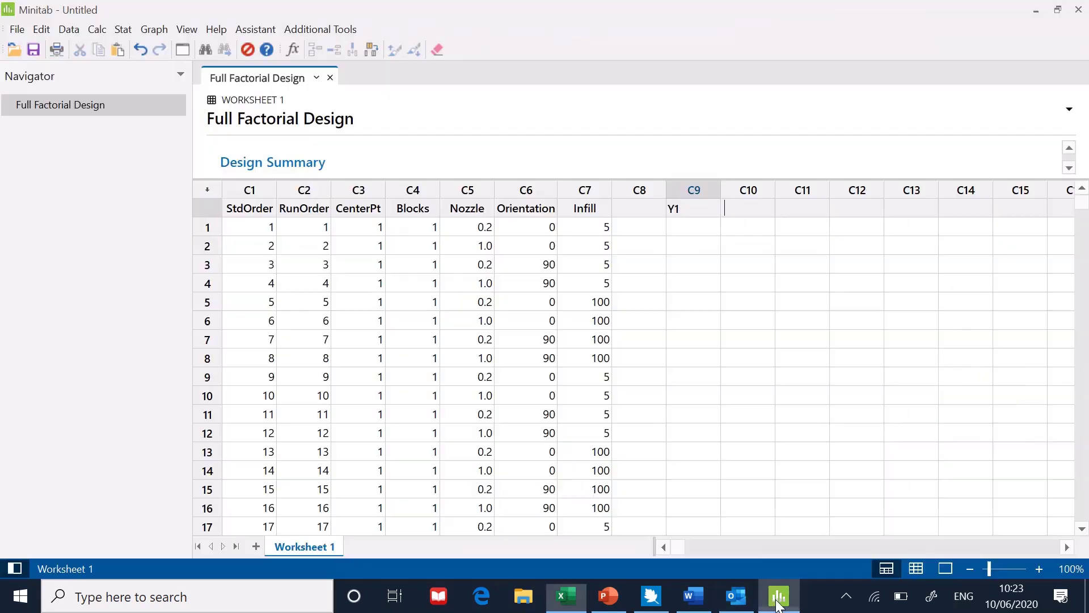
click(681, 226)
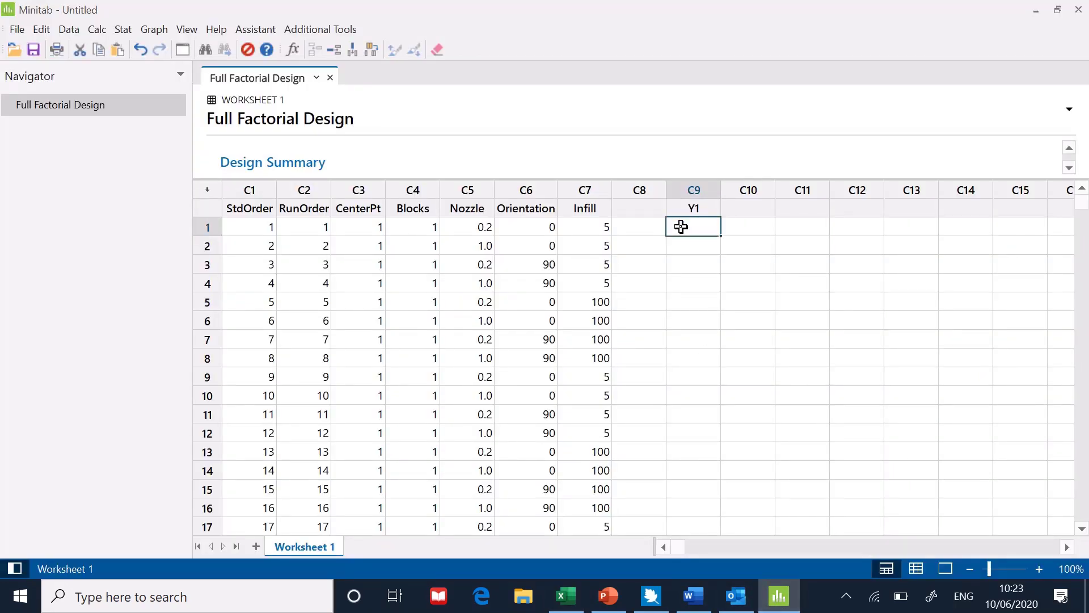
key(ctrl+v)
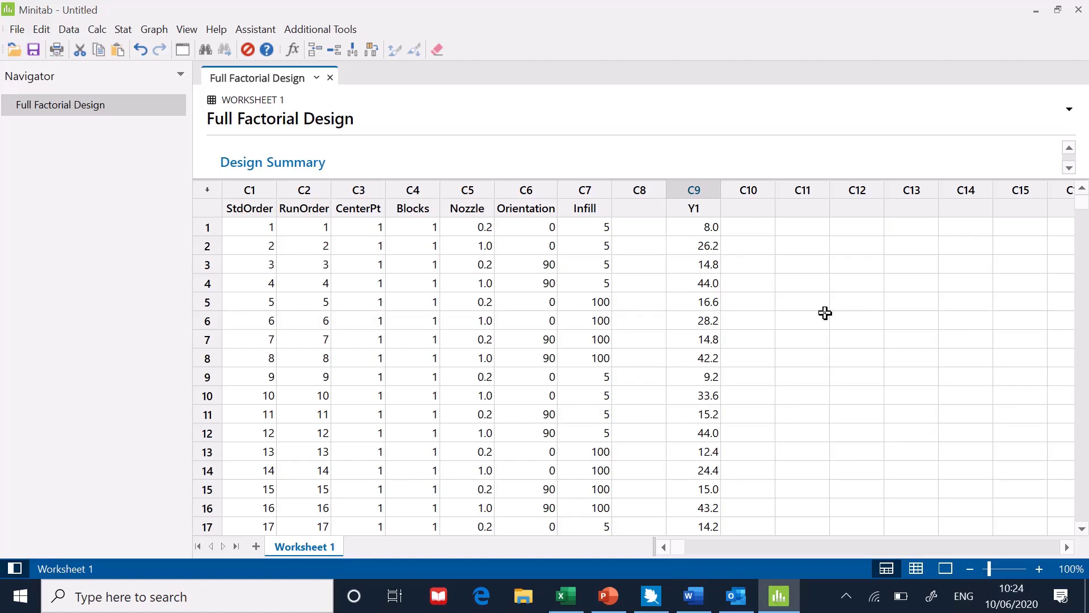
Open Analyze Factorial Design and select Y1 as the response.
click(123, 30)
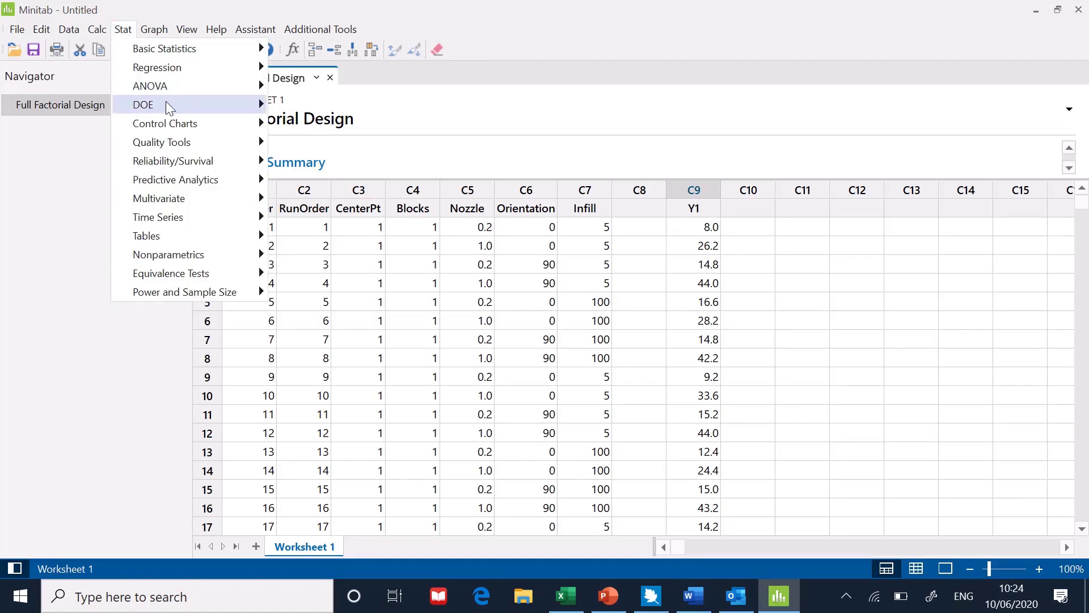
mouse_move(169, 108)
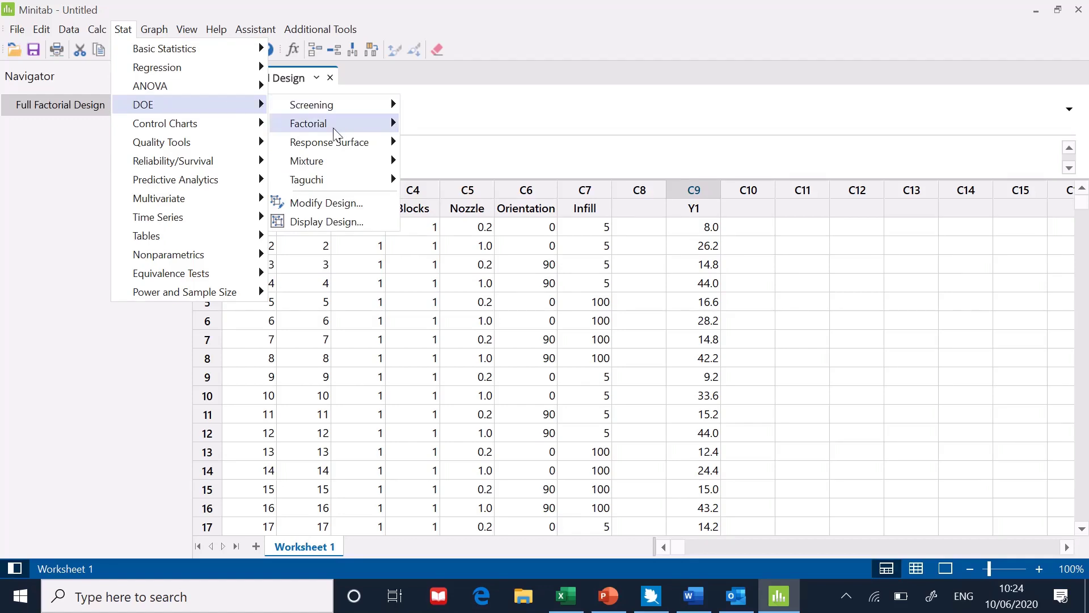
mouse_move(336, 131)
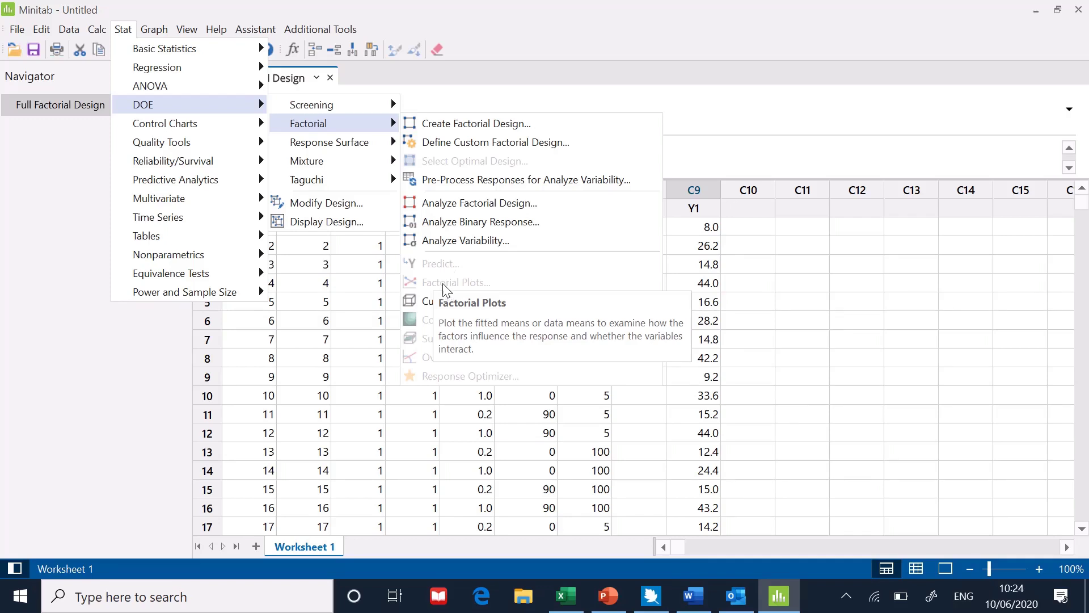
click(446, 205)
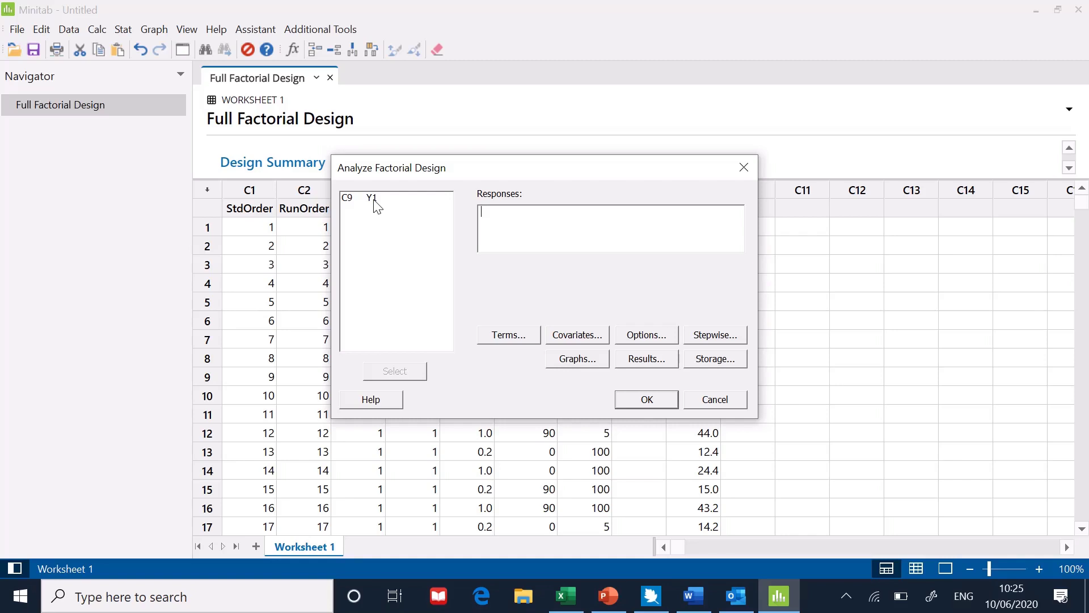
click(375, 198)
double_click(374, 198)
Review the Terms, Covariates, Options and Graphs sub-dialogs of the analysis, accepting their default settings.
click(518, 338)
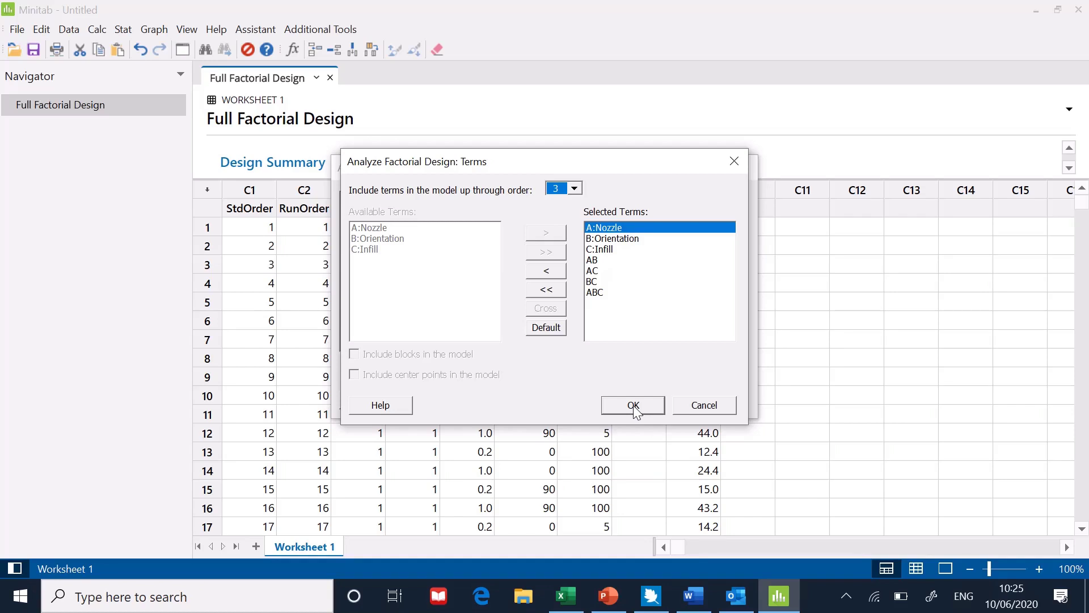
click(691, 406)
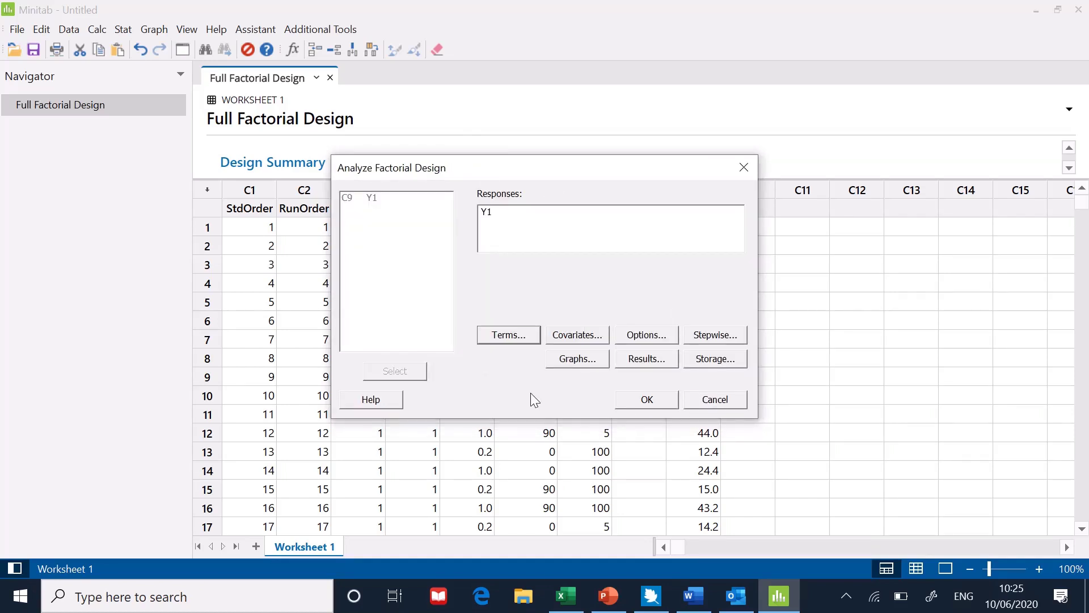
click(570, 337)
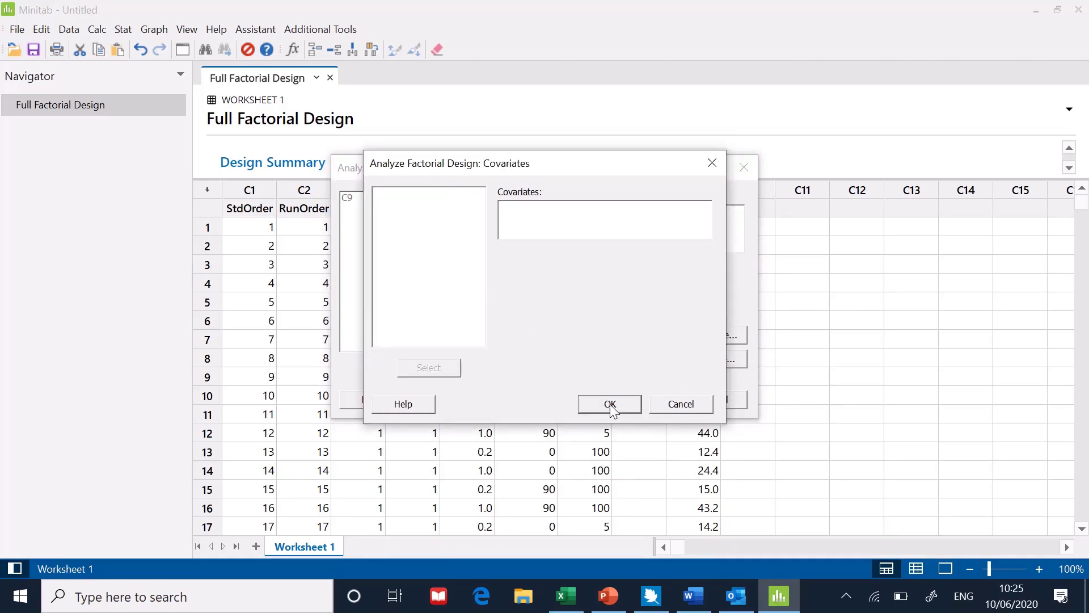
click(660, 407)
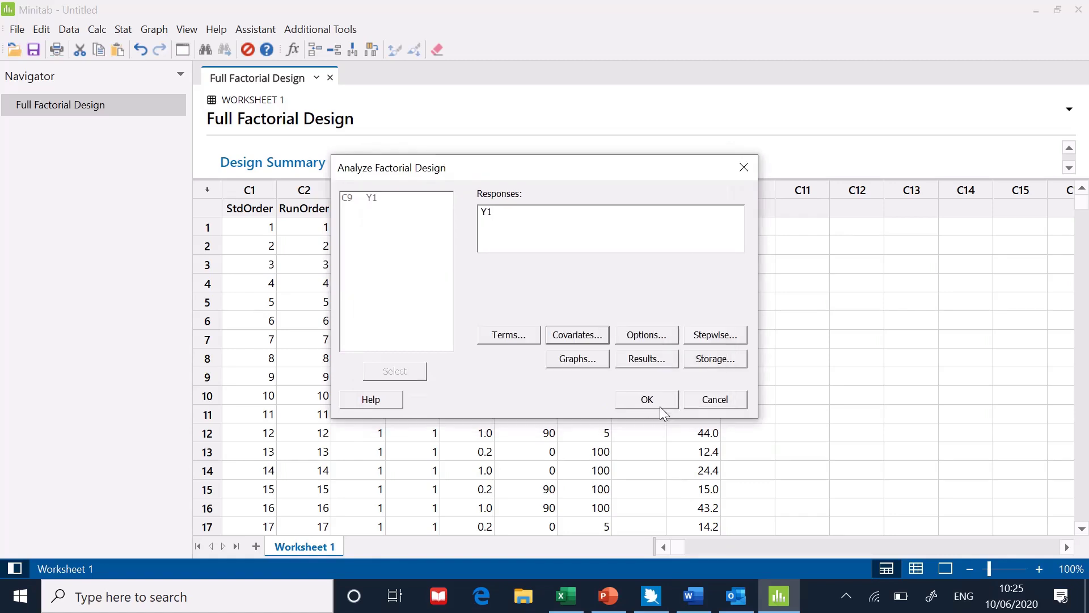
click(644, 337)
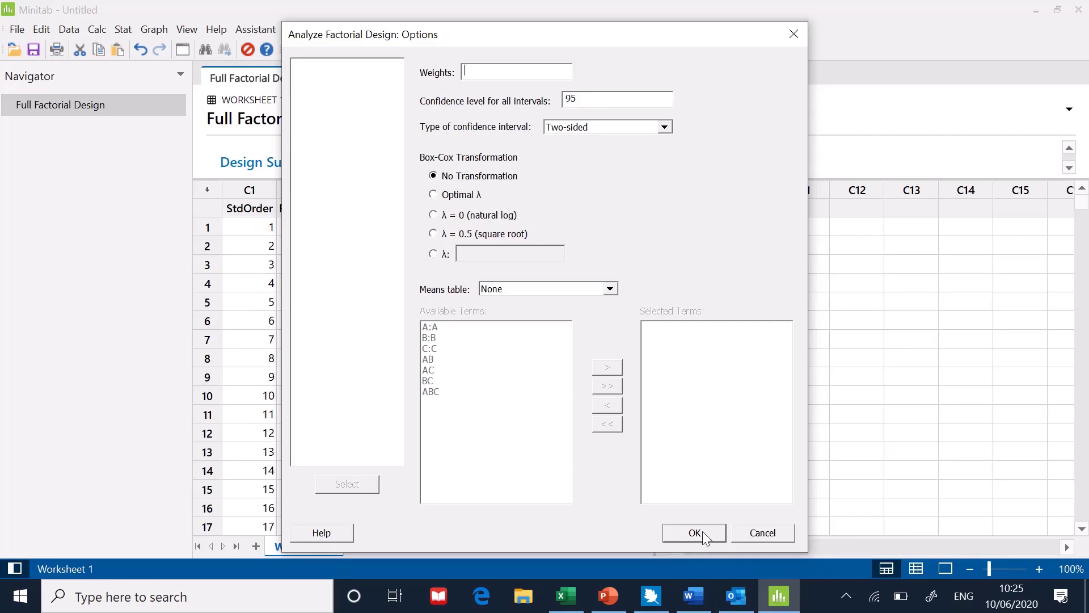
click(694, 532)
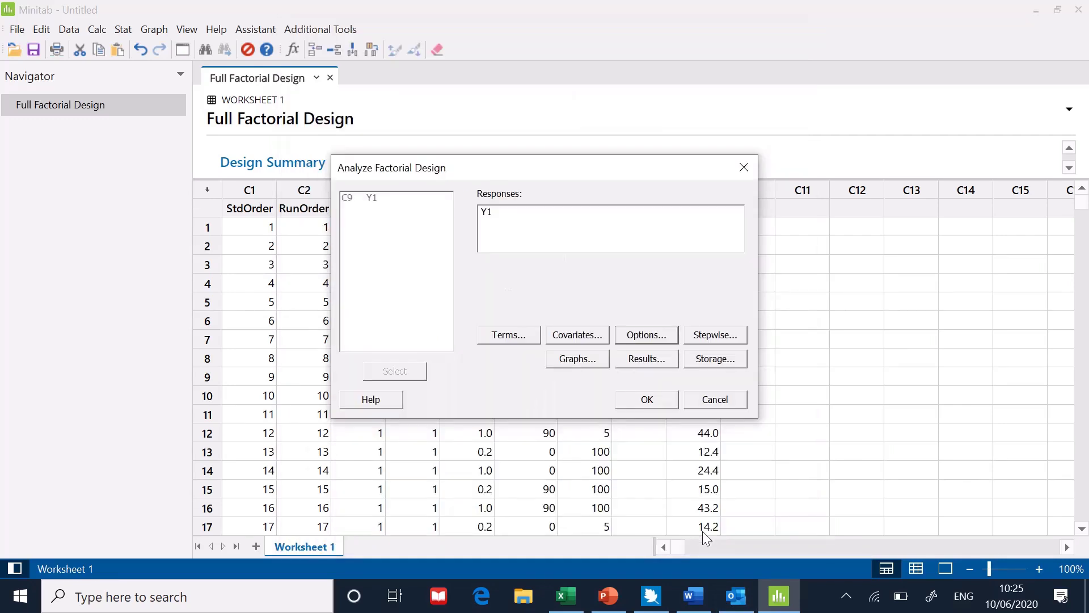
click(573, 359)
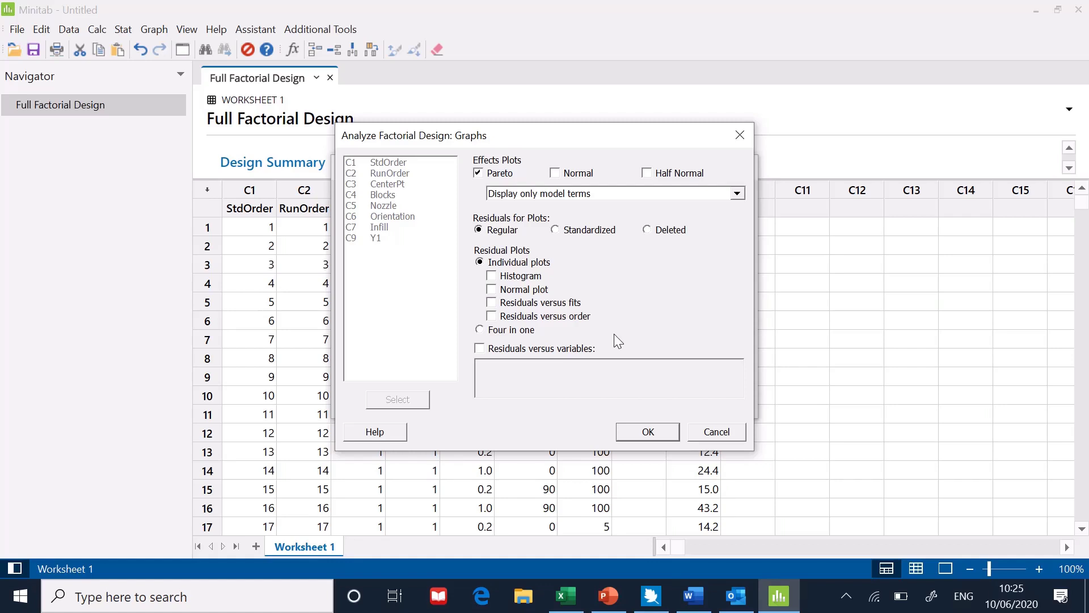
click(650, 433)
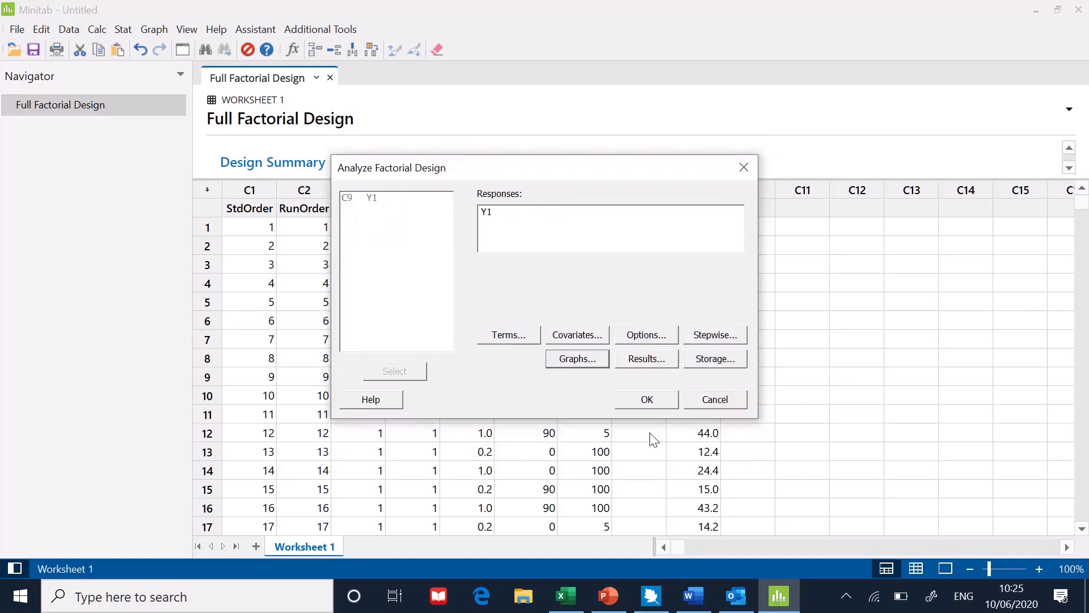
Limit the analysis results to coefficients only, clearing Method, Analysis of variance, Model summary, Regression equation, Alias structure and Fits and diagnostics.
click(644, 363)
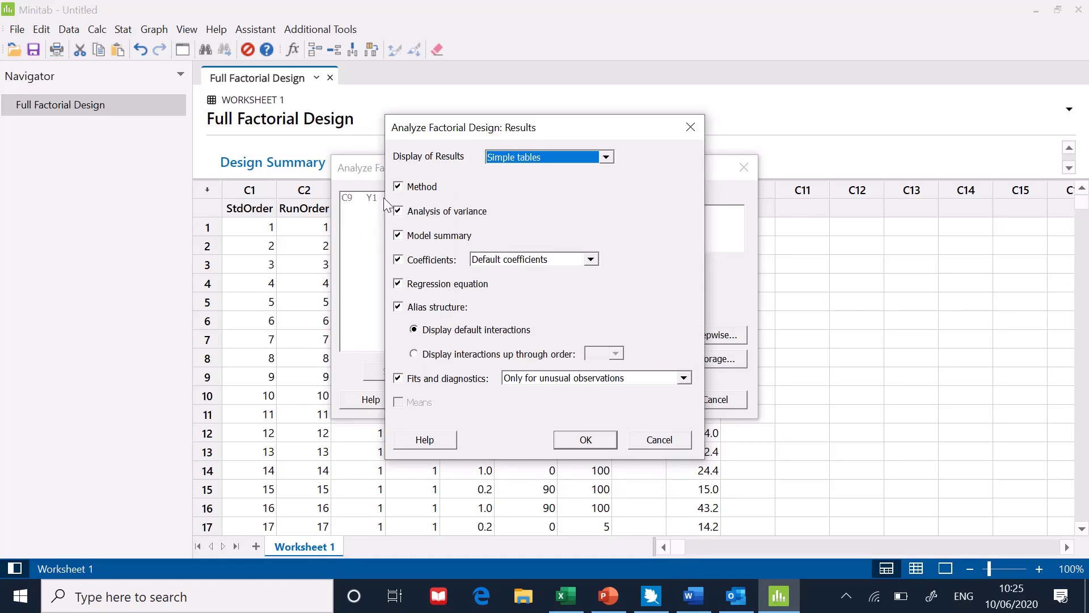
click(398, 188)
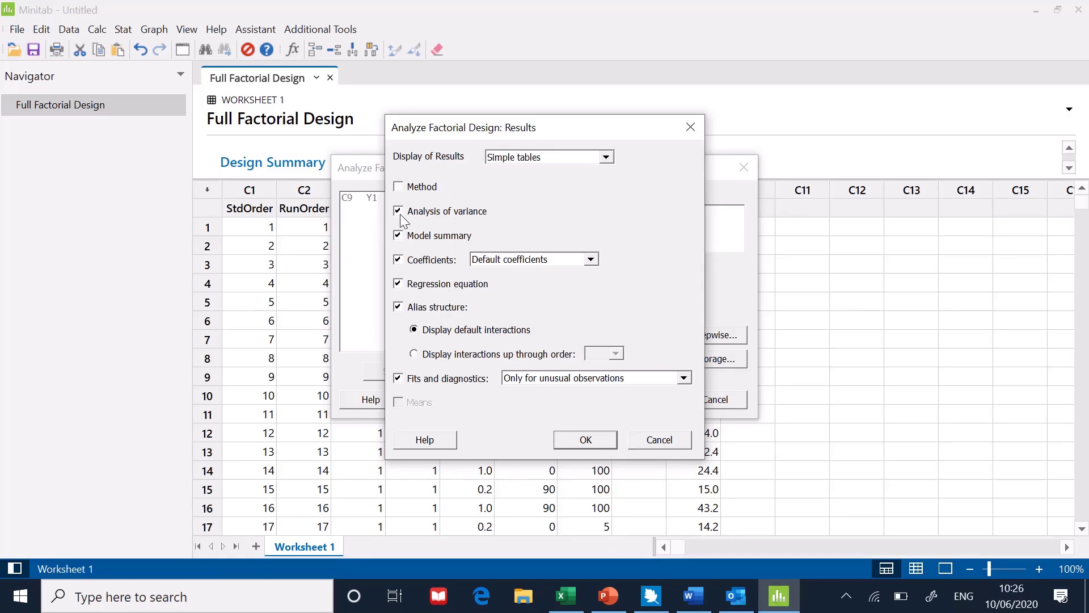
click(399, 236)
click(397, 283)
click(398, 306)
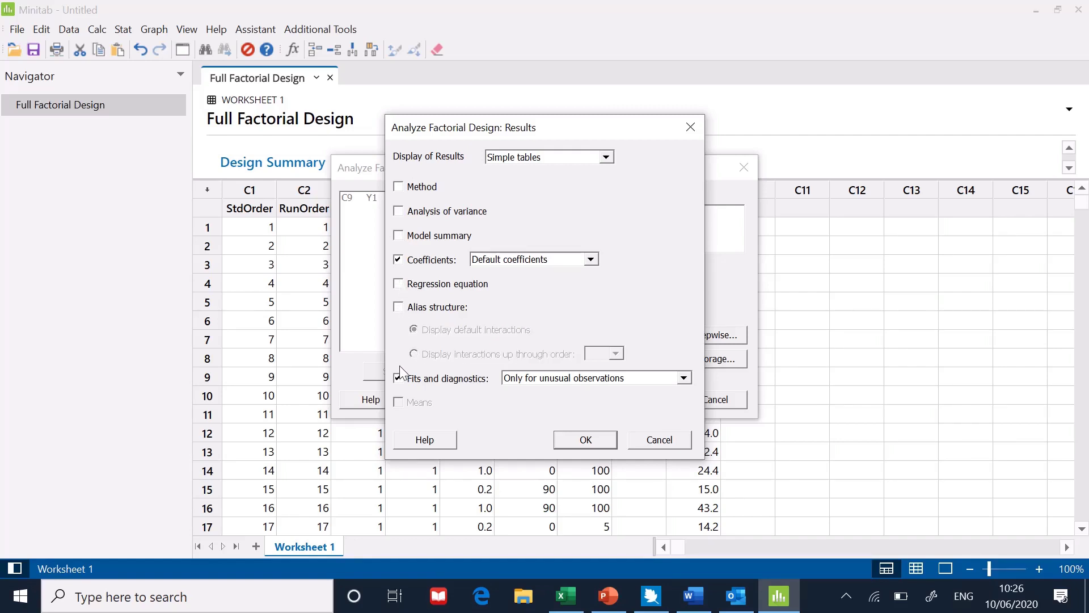
click(399, 378)
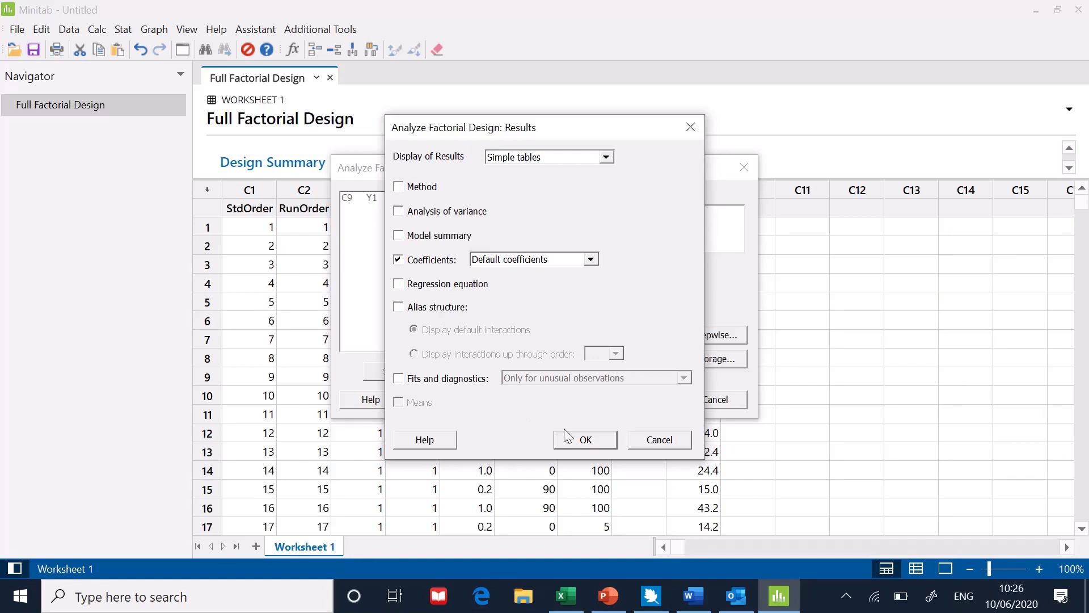
click(585, 441)
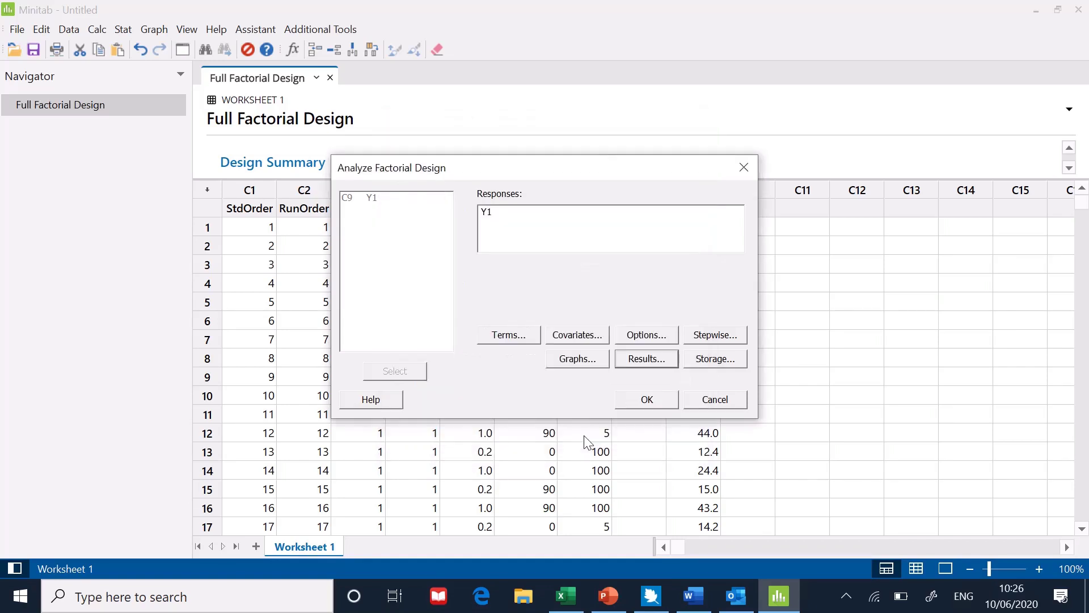
Leave the storage options unselected and run the factorial analysis on Y1.
click(710, 359)
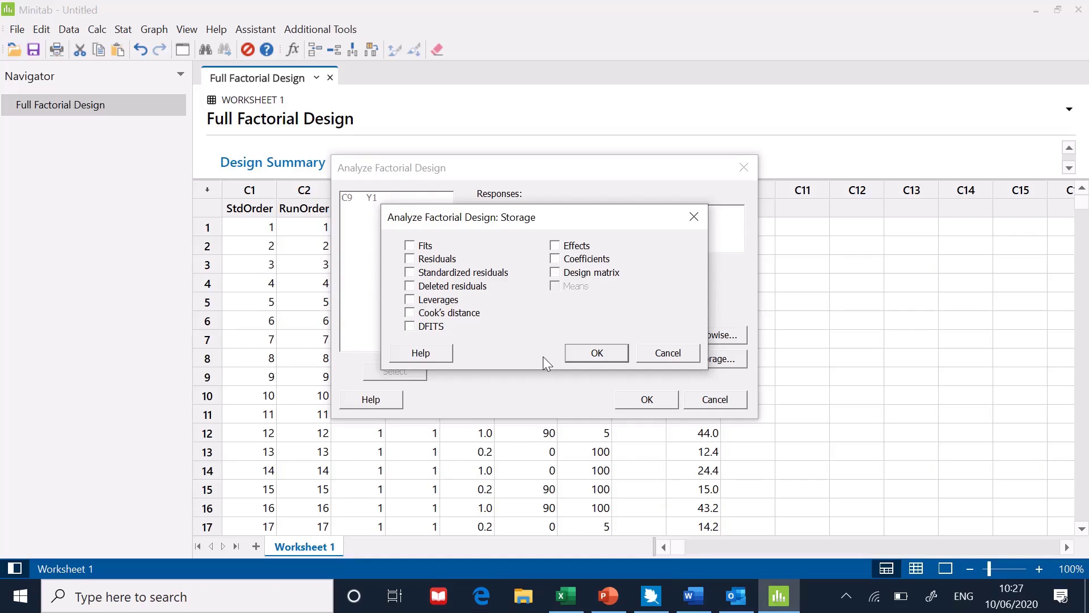
click(583, 353)
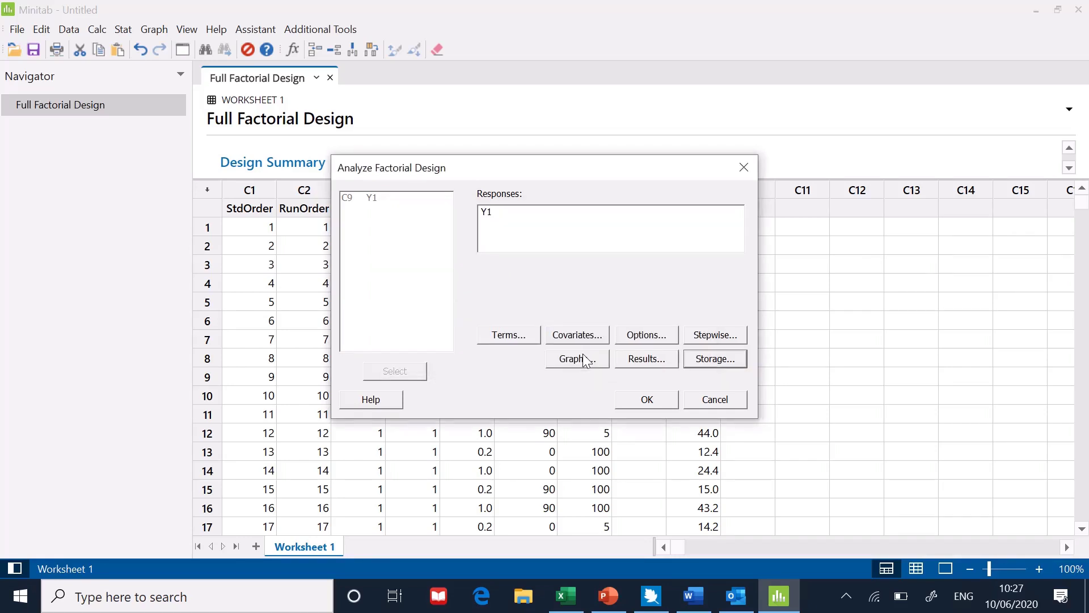
click(631, 399)
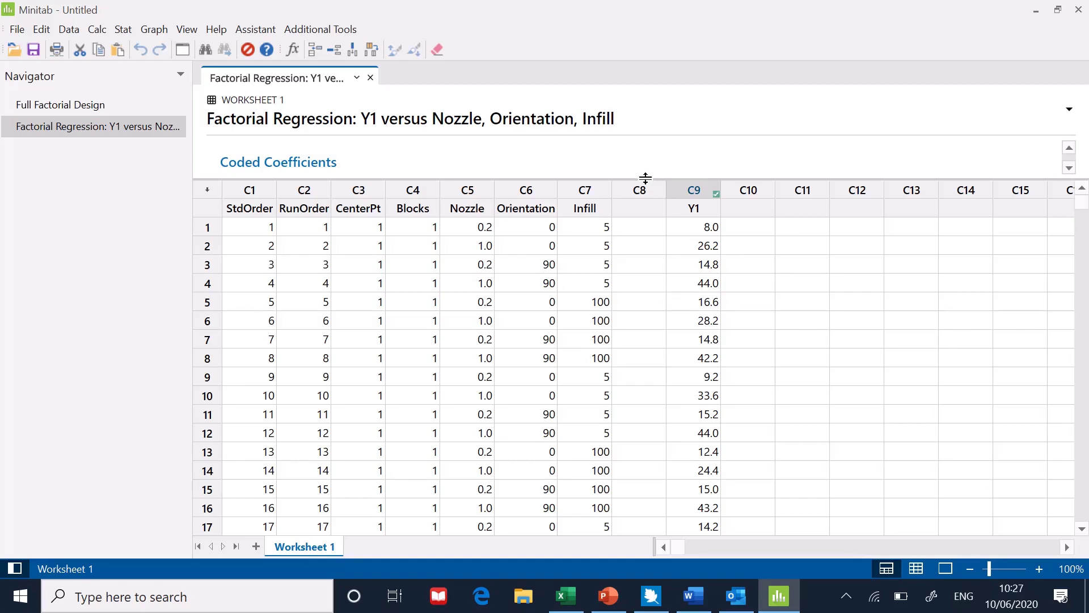
Enlarge the output pane and examine the coded coefficients table and the Pareto chart of standardized effects.
drag(646, 178, 645, 479)
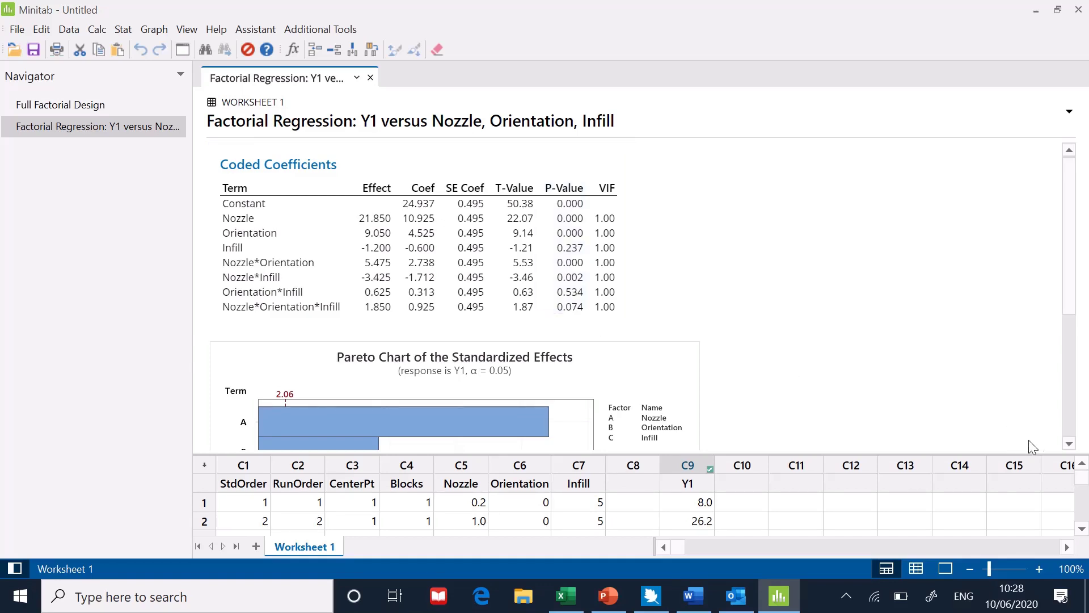
click(1068, 445)
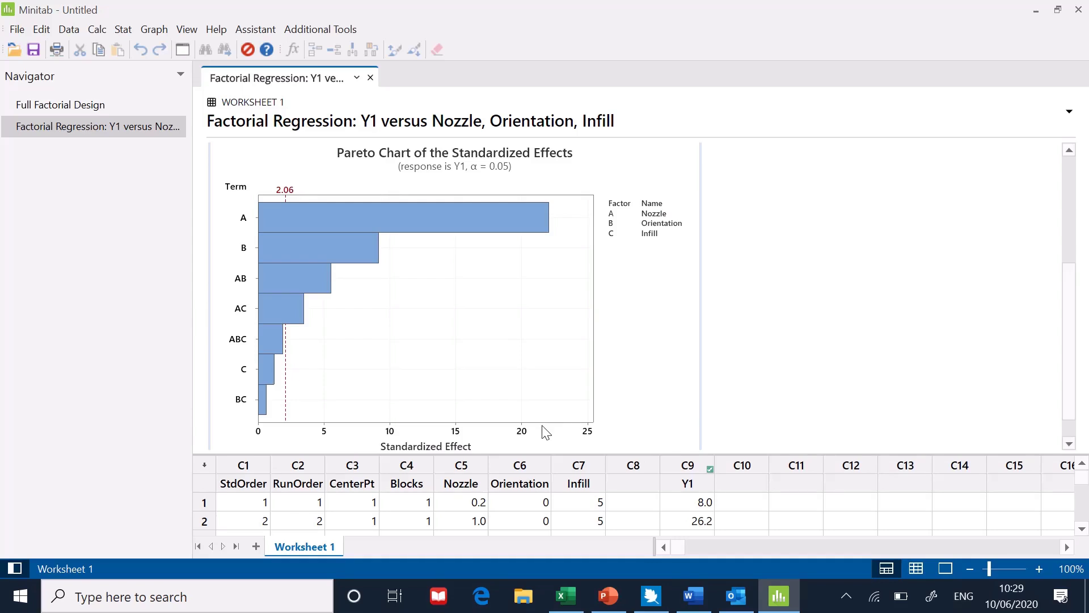
click(1069, 151)
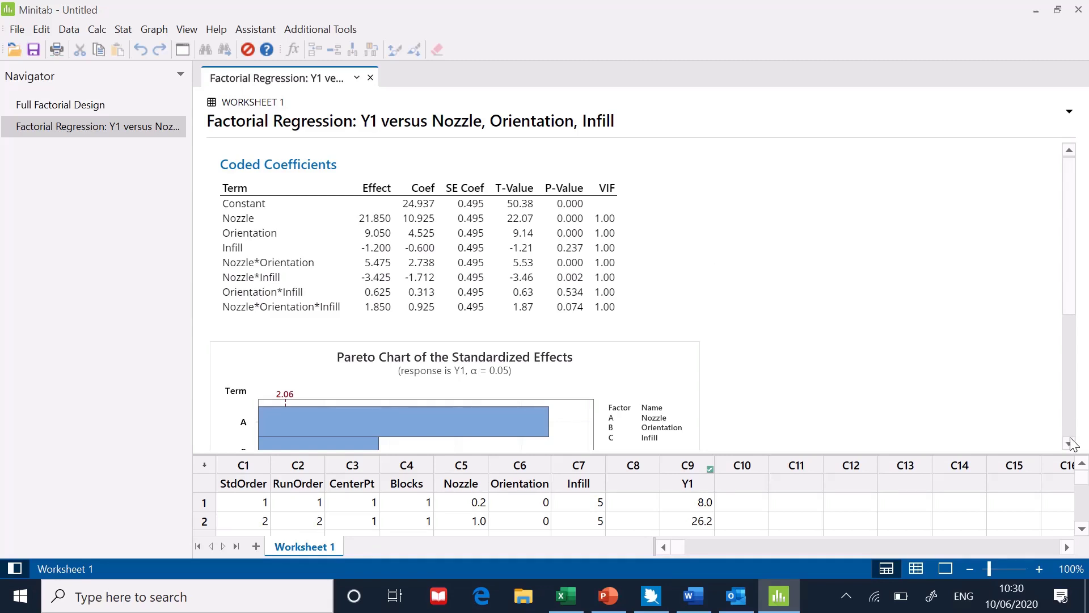
scroll(1070, 450, down, 5)
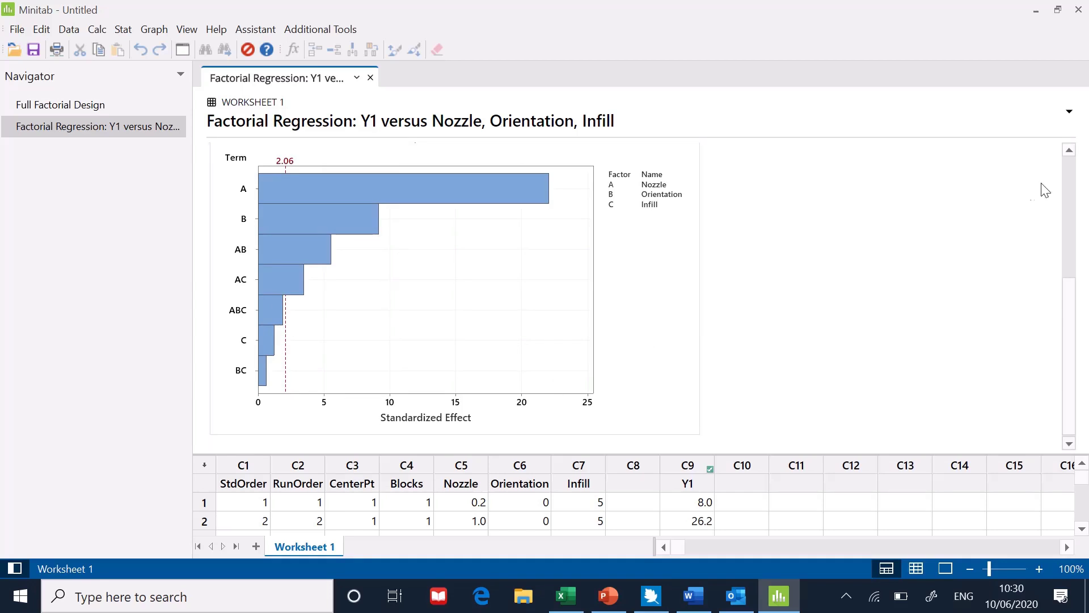
scroll(1070, 175, up, 5)
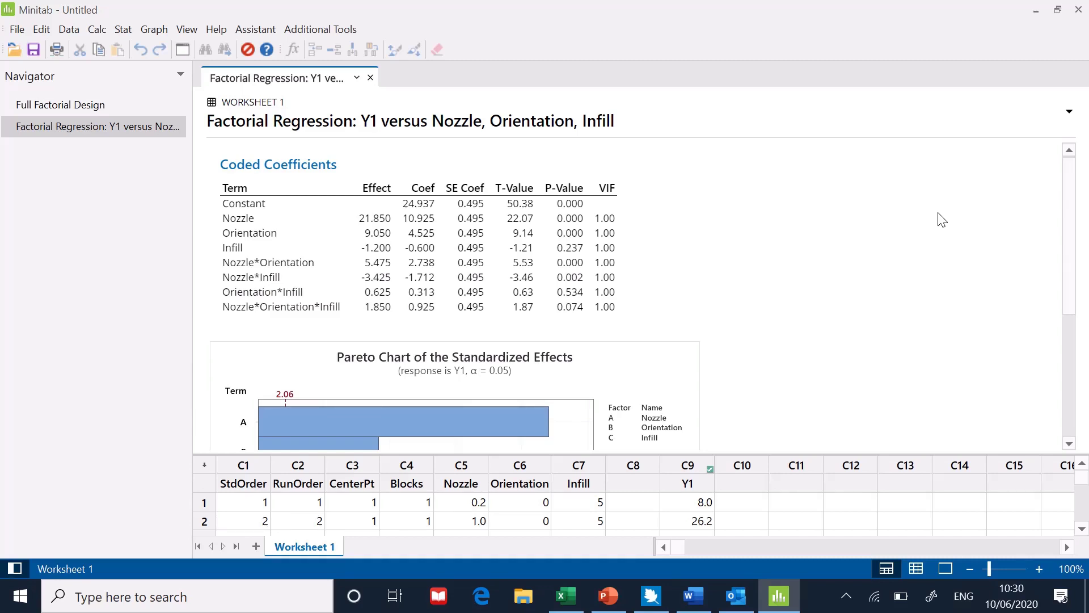
Open Factorial Plots for response Y1 with Nozzle, Orientation and Infill selected and only model terms displayed.
click(121, 32)
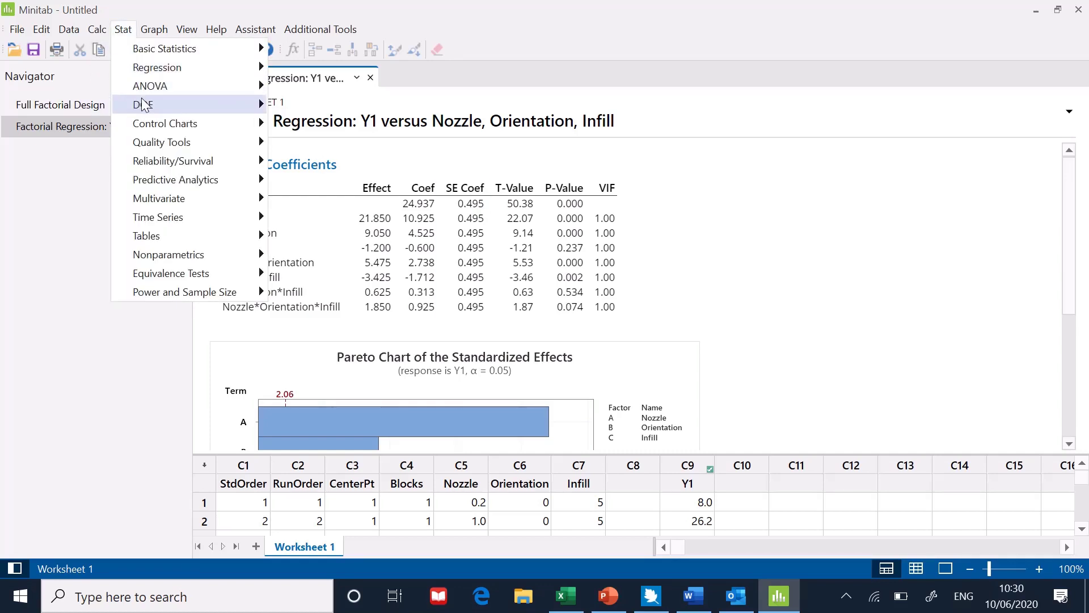
mouse_move(143, 105)
mouse_move(389, 130)
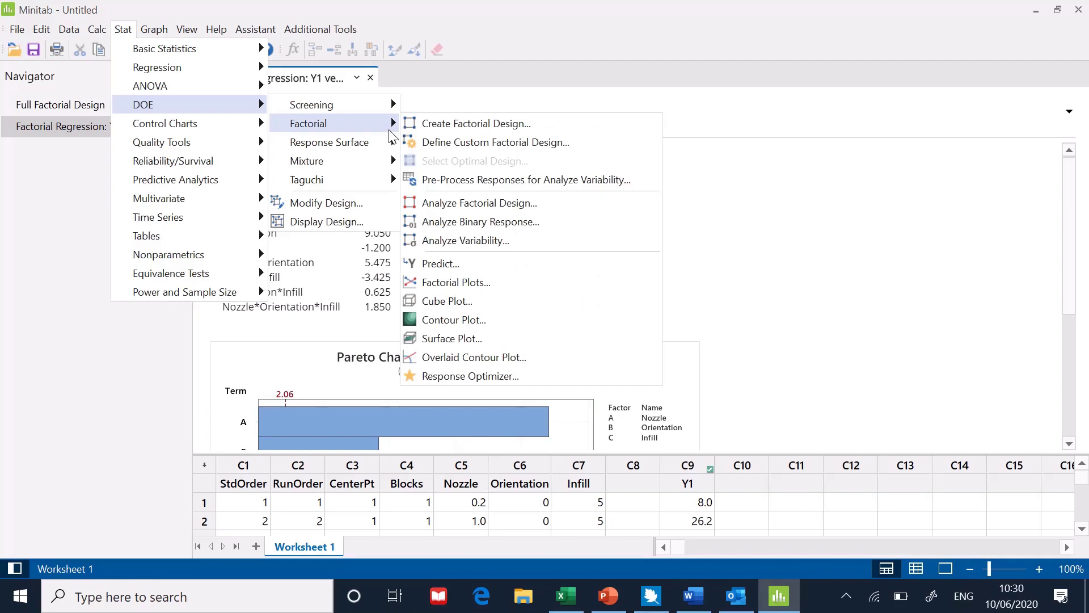
click(463, 284)
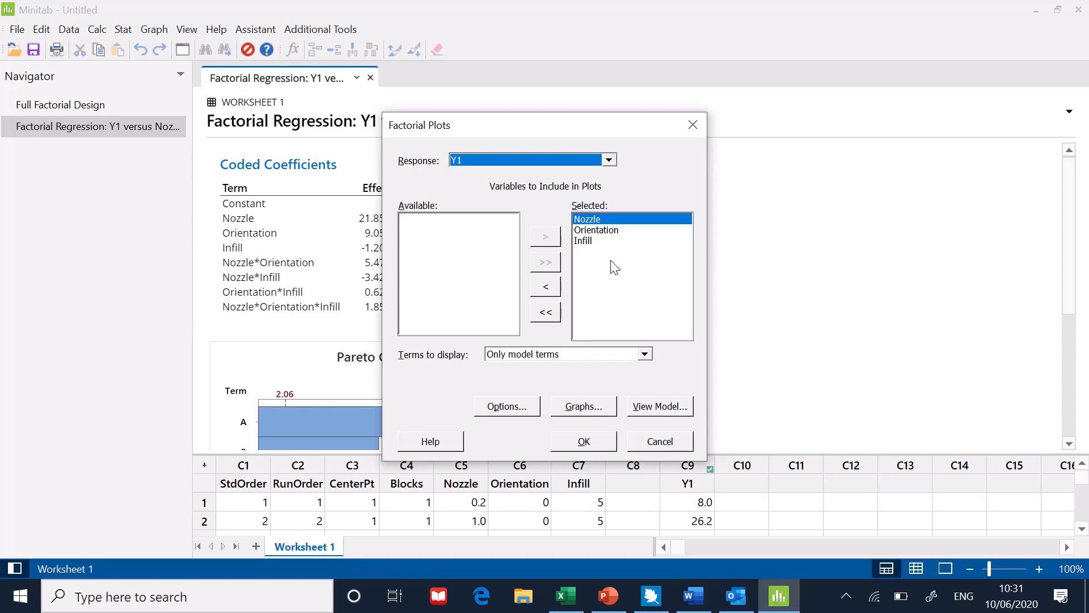
click(645, 356)
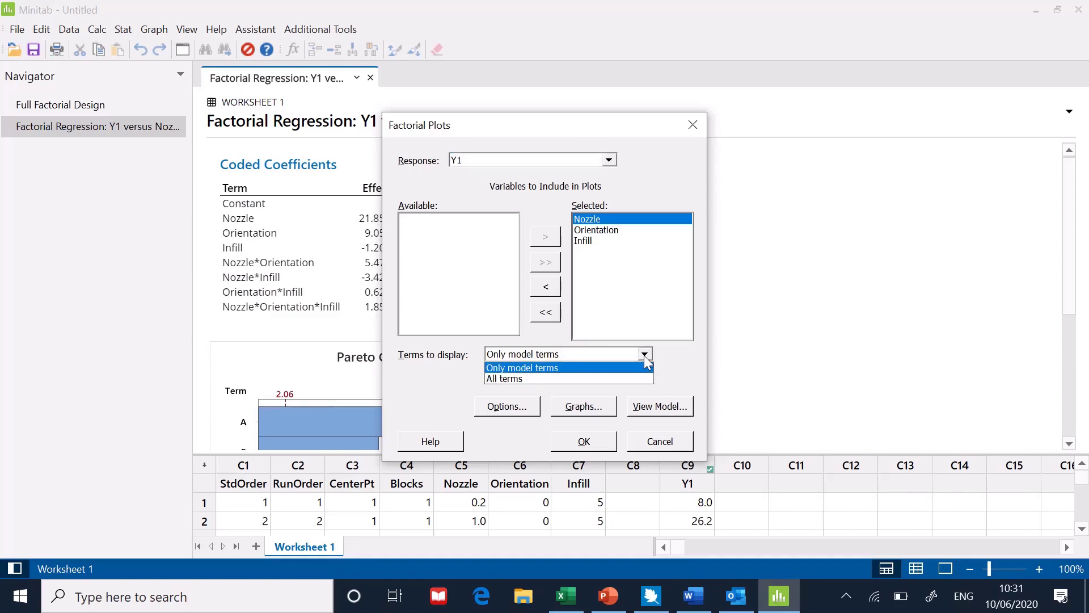
click(644, 355)
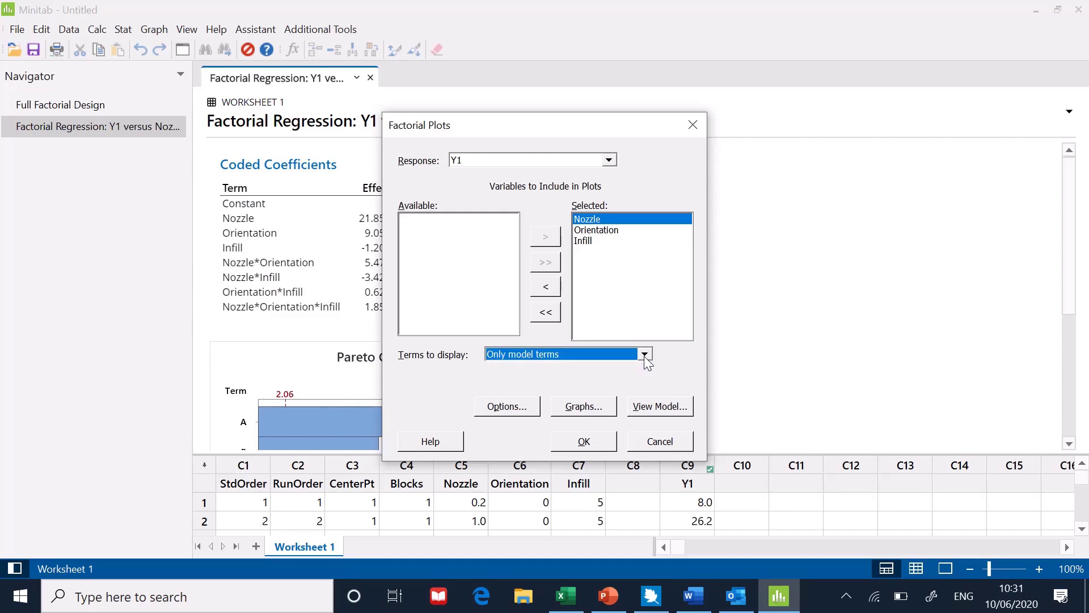
click(645, 355)
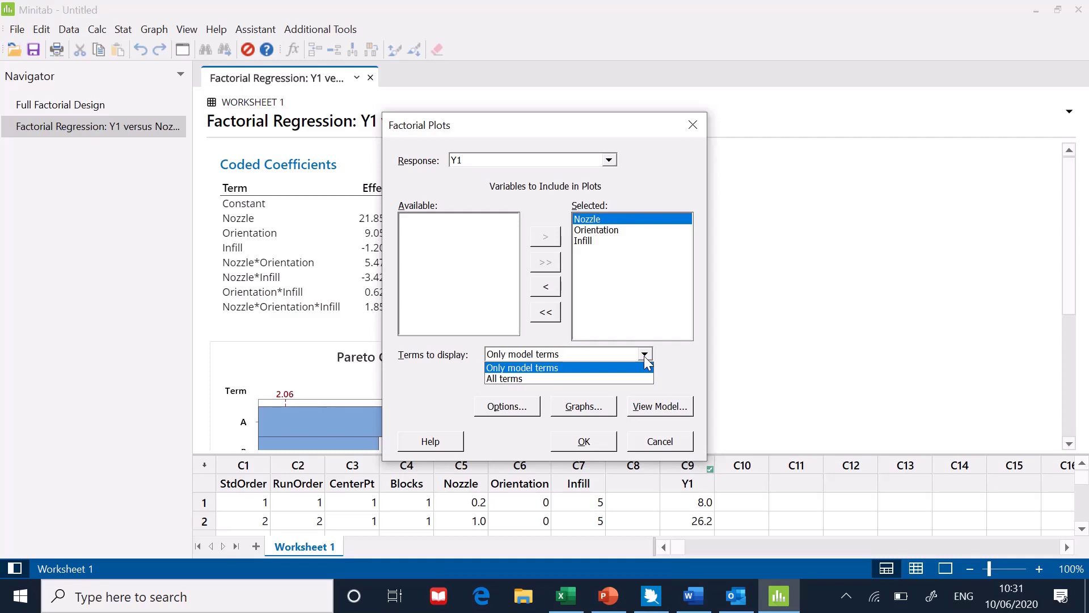
Generate the main effects plot and the interaction plot for Y1.
click(584, 407)
click(584, 407)
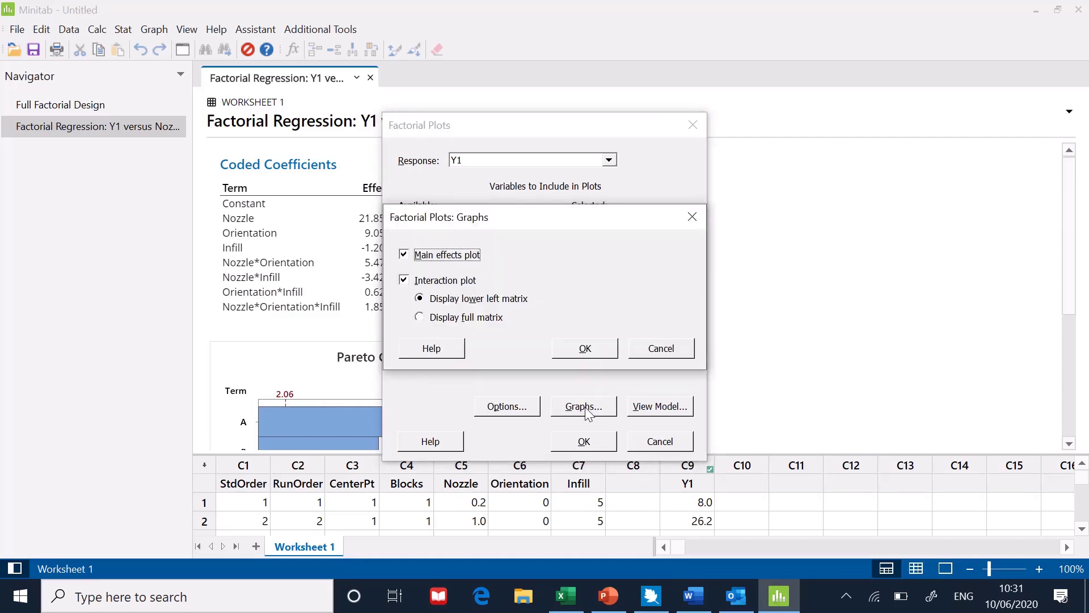
click(405, 255)
click(405, 281)
click(405, 280)
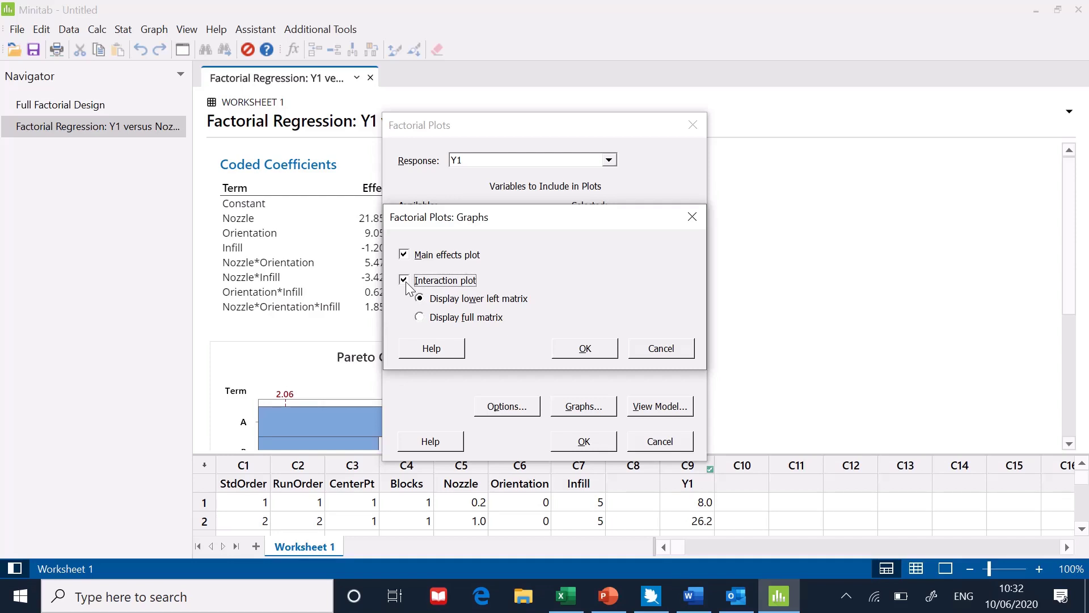
click(581, 348)
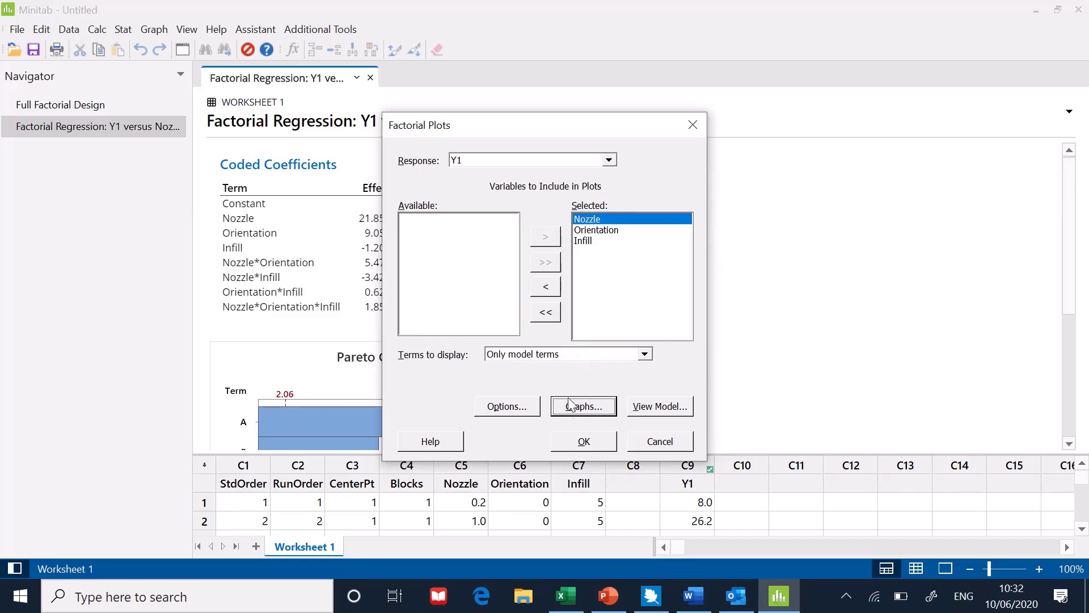
click(583, 442)
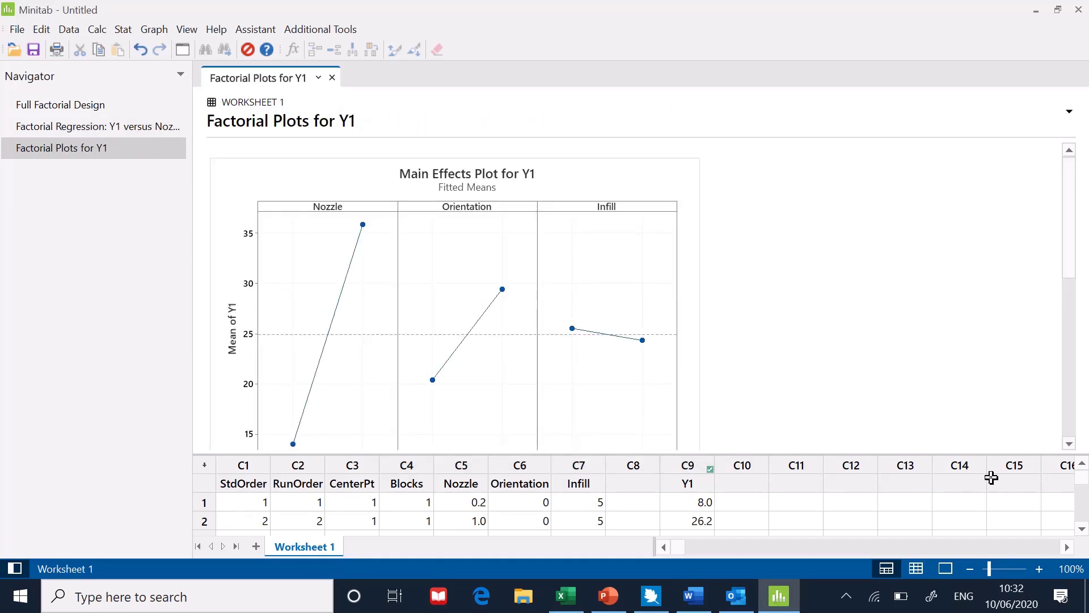
Examine the main effects plot in the graph editor without changes, then review the interaction plot.
click(555, 289)
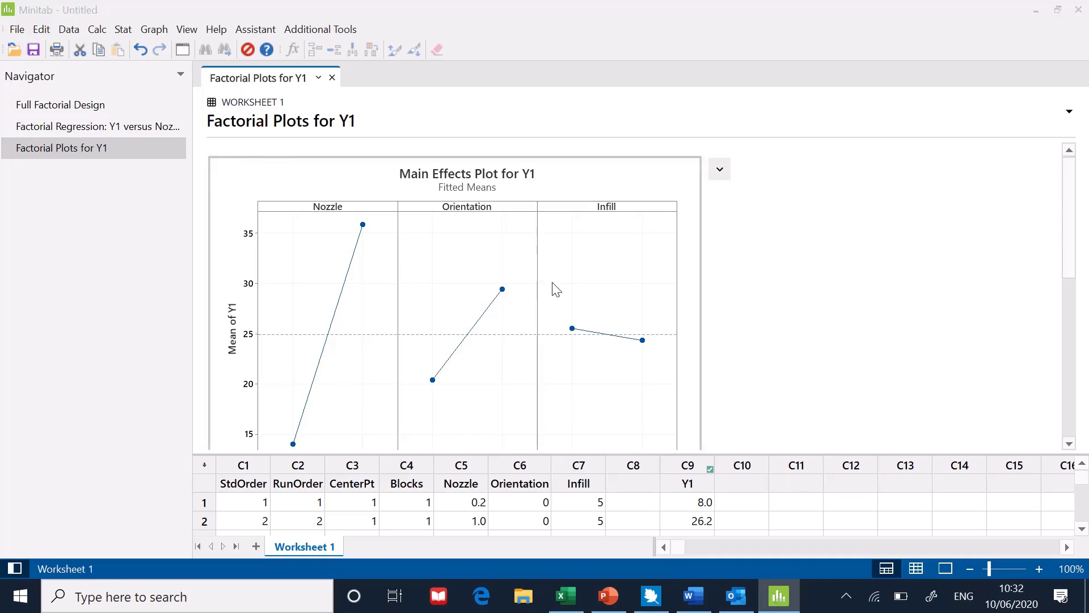
double_click(554, 289)
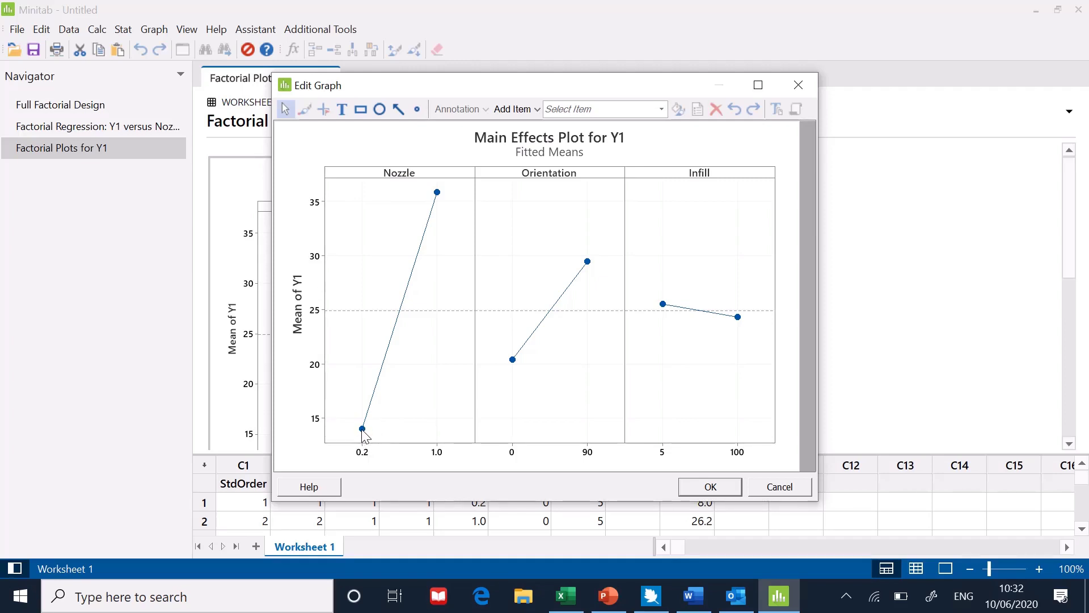
mouse_move(373, 436)
mouse_move(438, 199)
click(767, 486)
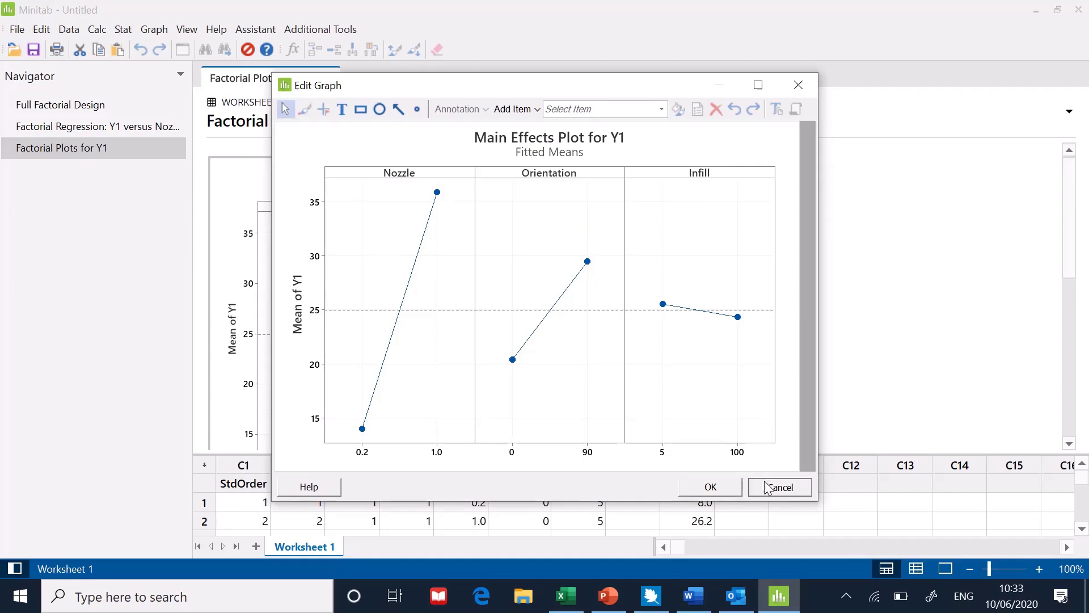
drag(1070, 445, 1070, 444)
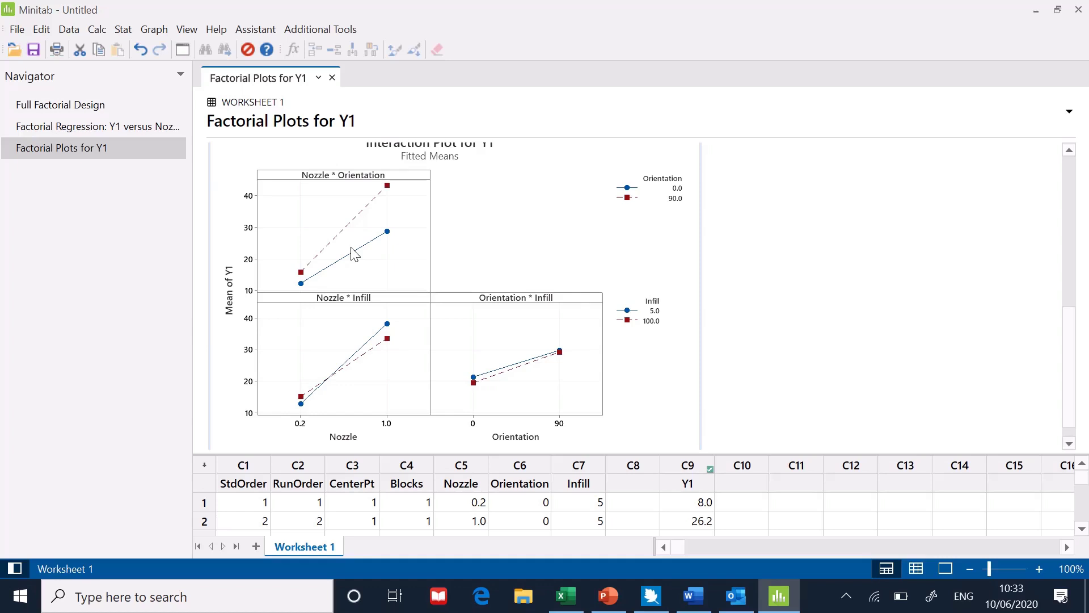
Open the interaction plot in the graph editor, maximize it for a closer look, and close it.
double_click(449, 244)
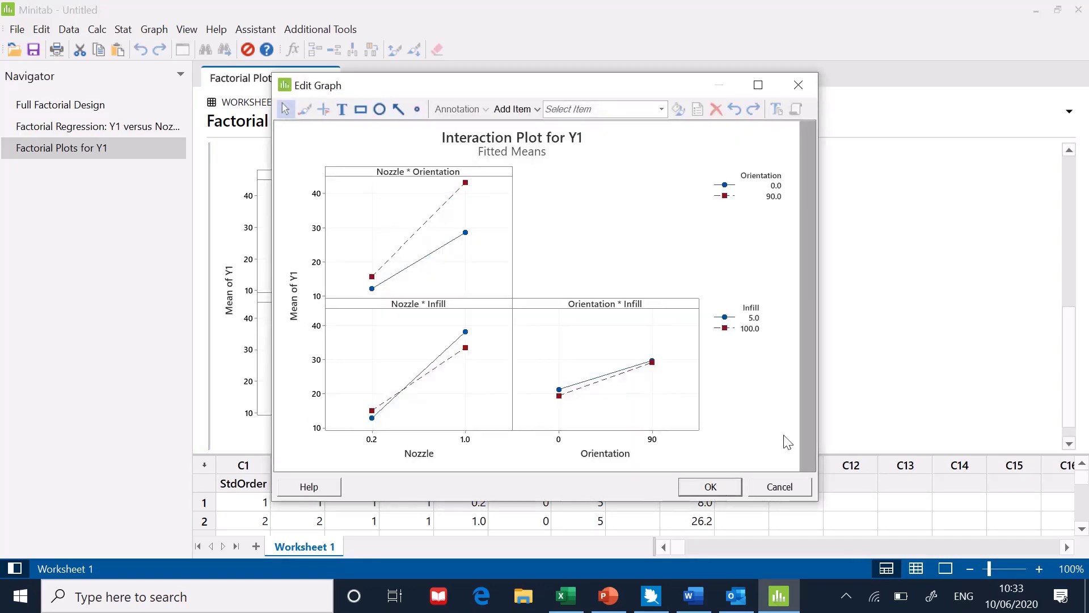
click(759, 86)
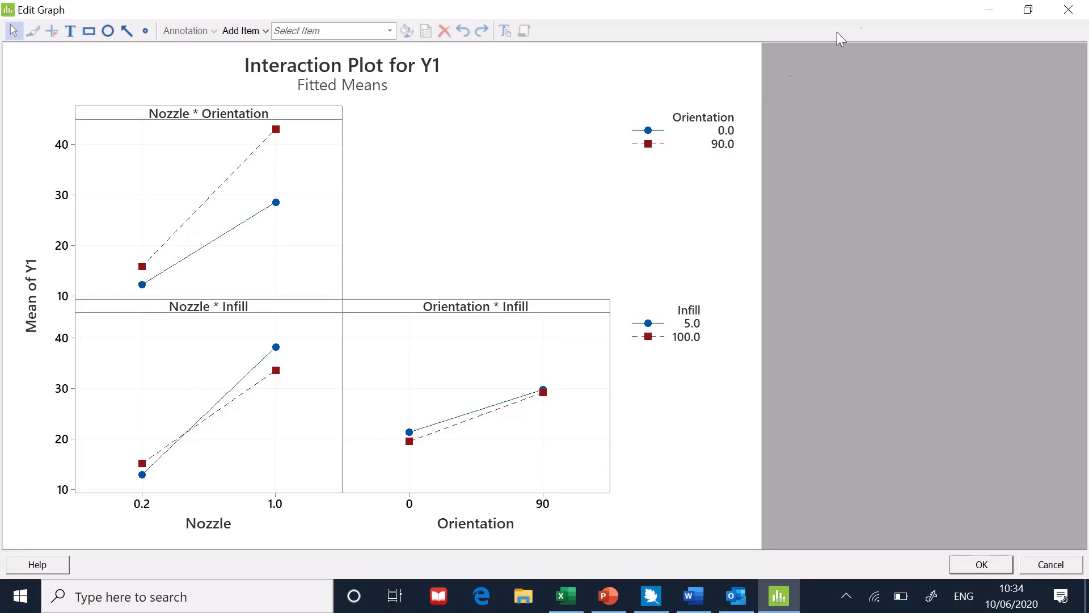
click(1067, 11)
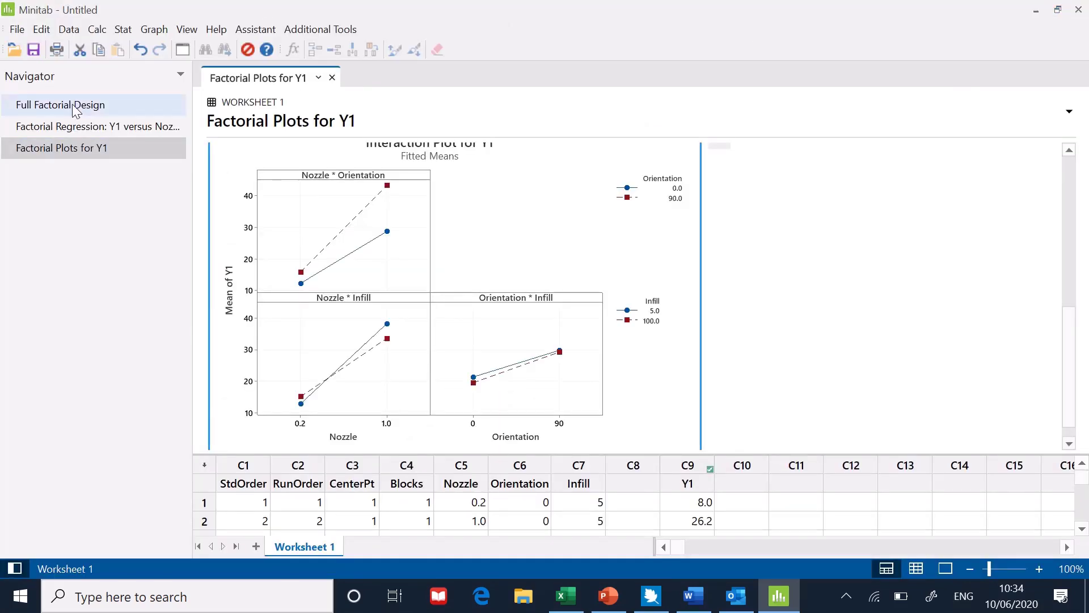
Open Surface Plot for response Y1 with Nozzle on the X axis and Orientation on the Y axis.
click(122, 34)
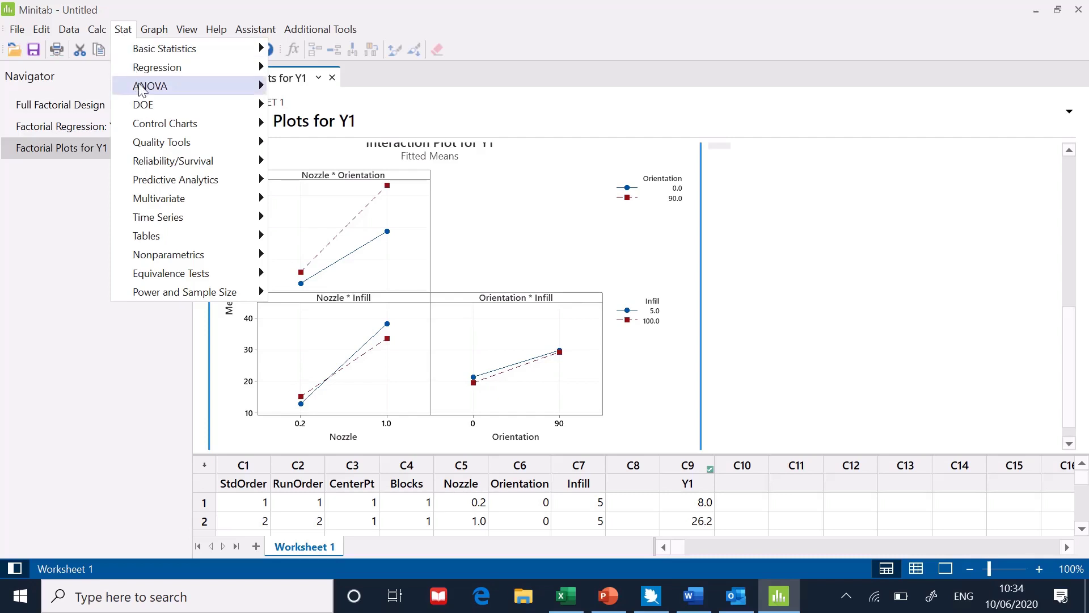
mouse_move(161, 107)
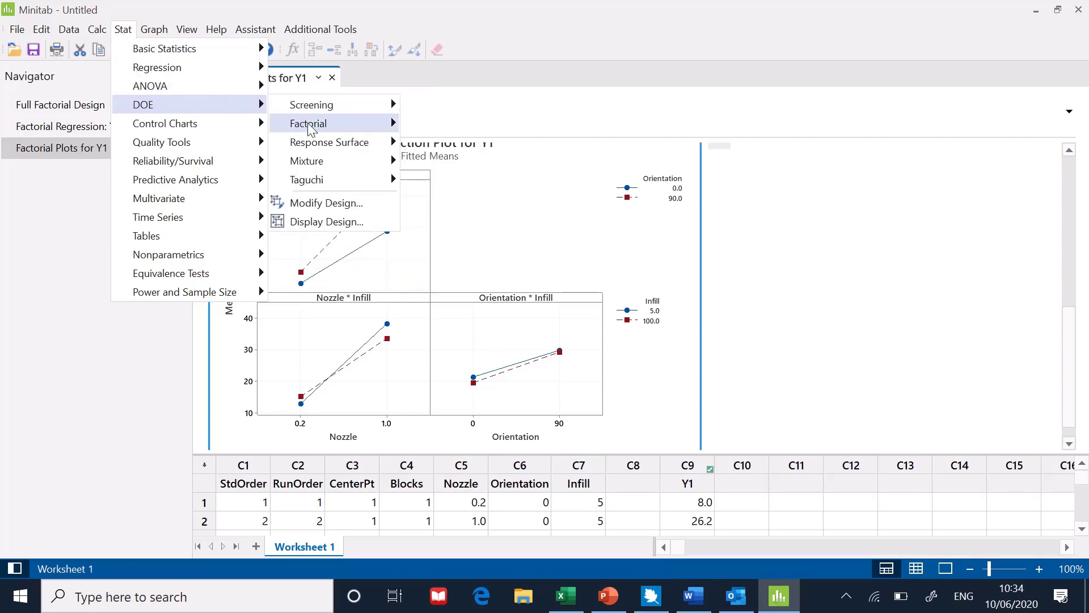
mouse_move(312, 126)
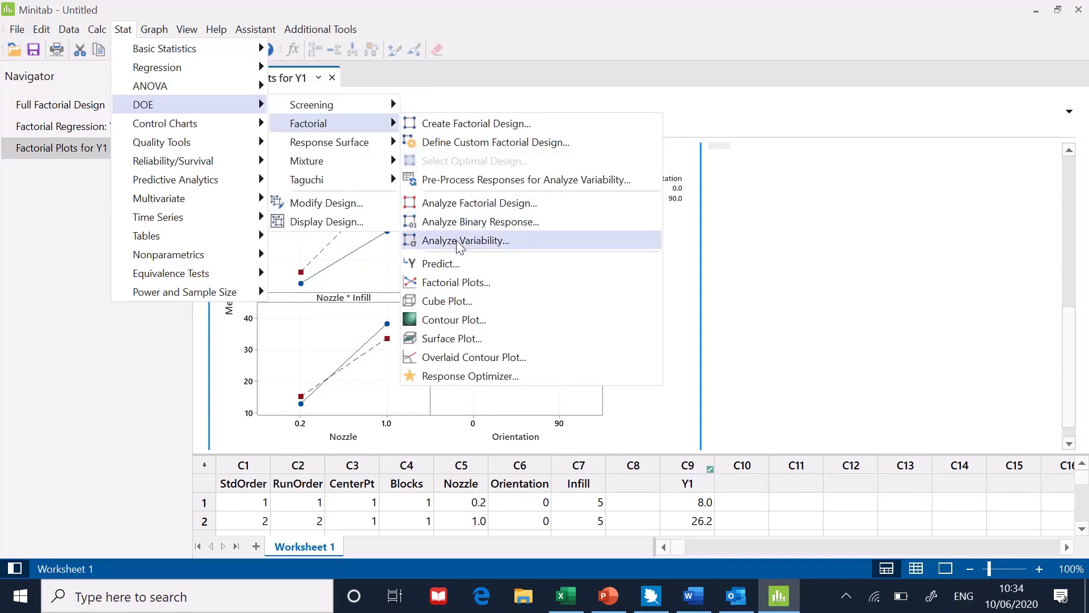
click(452, 339)
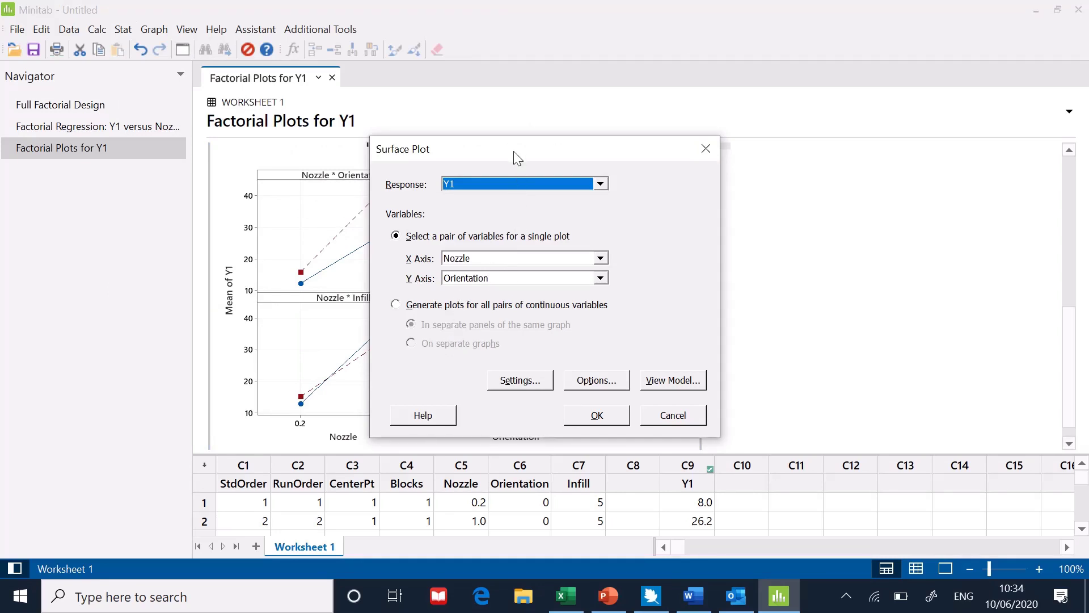
drag(514, 152, 670, 153)
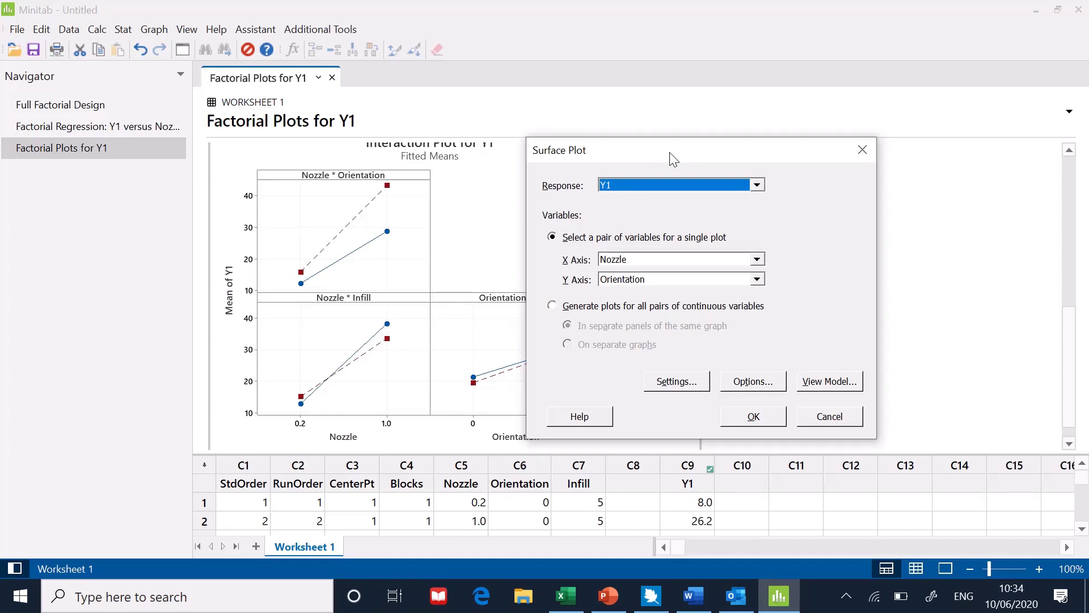
drag(669, 152, 766, 155)
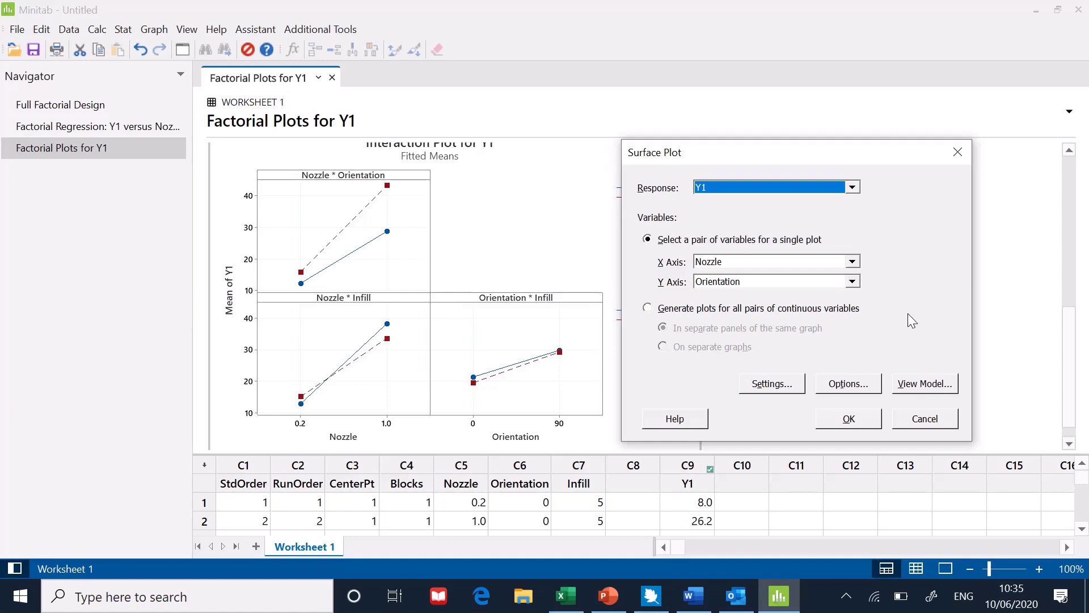
Generate the surface plot with Infill held at 52.5, then switch to the factorial plots and back to it.
click(782, 389)
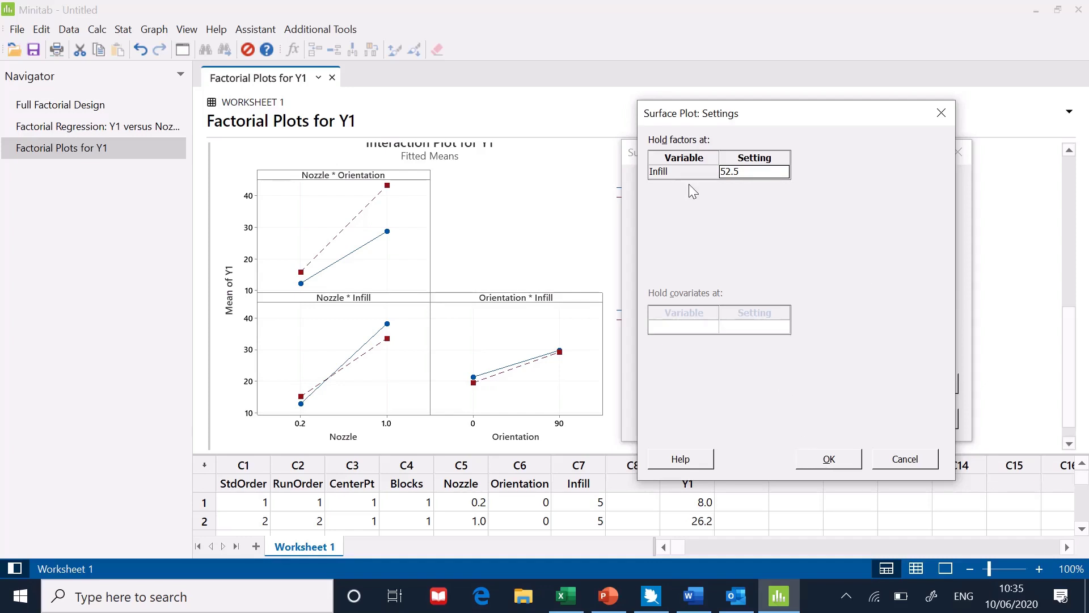
click(829, 461)
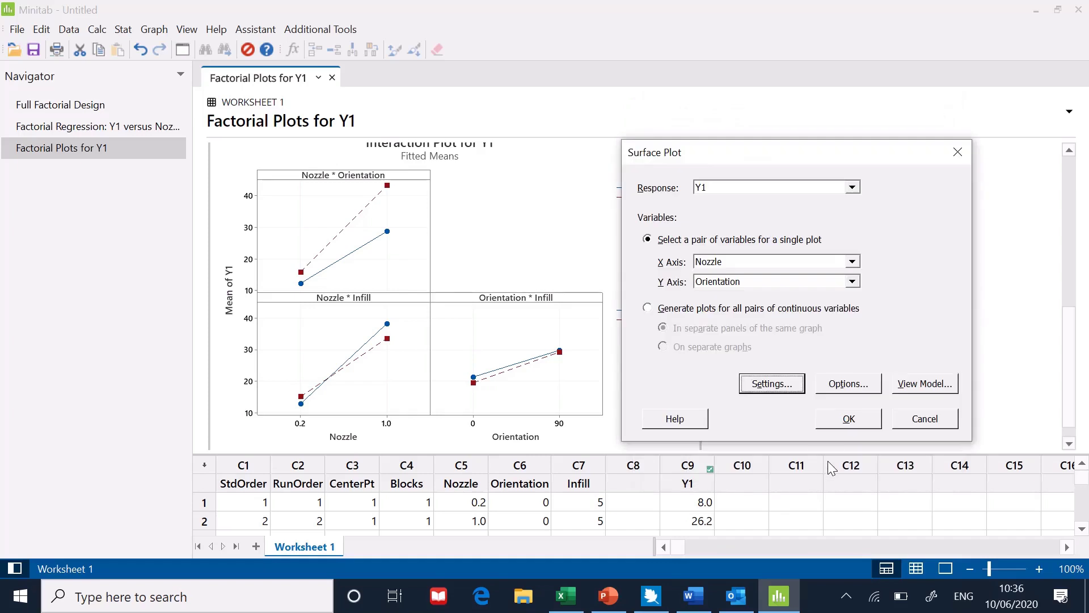
click(832, 387)
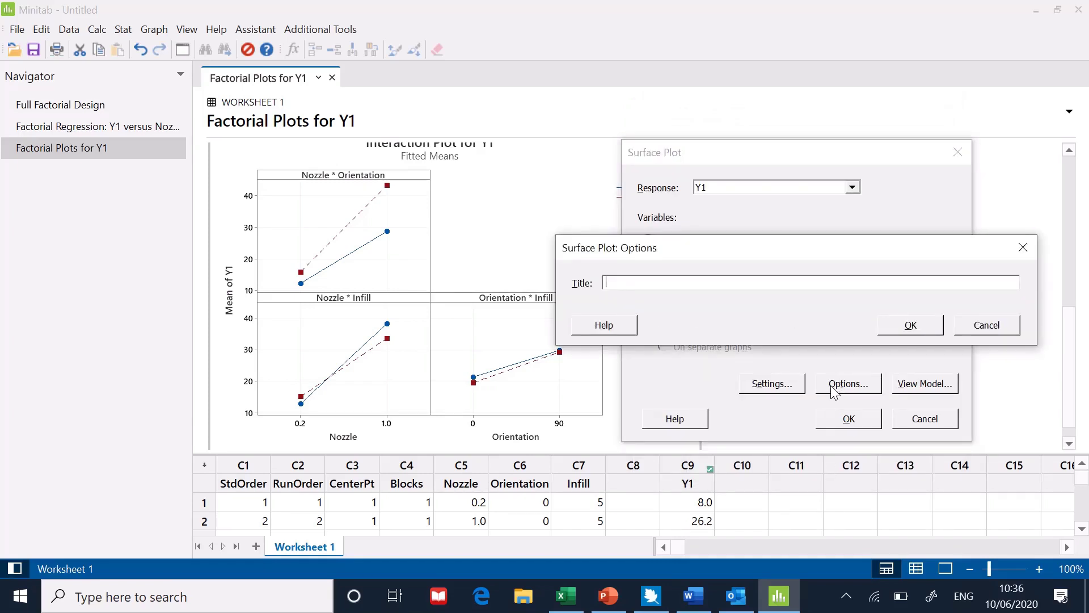
click(971, 332)
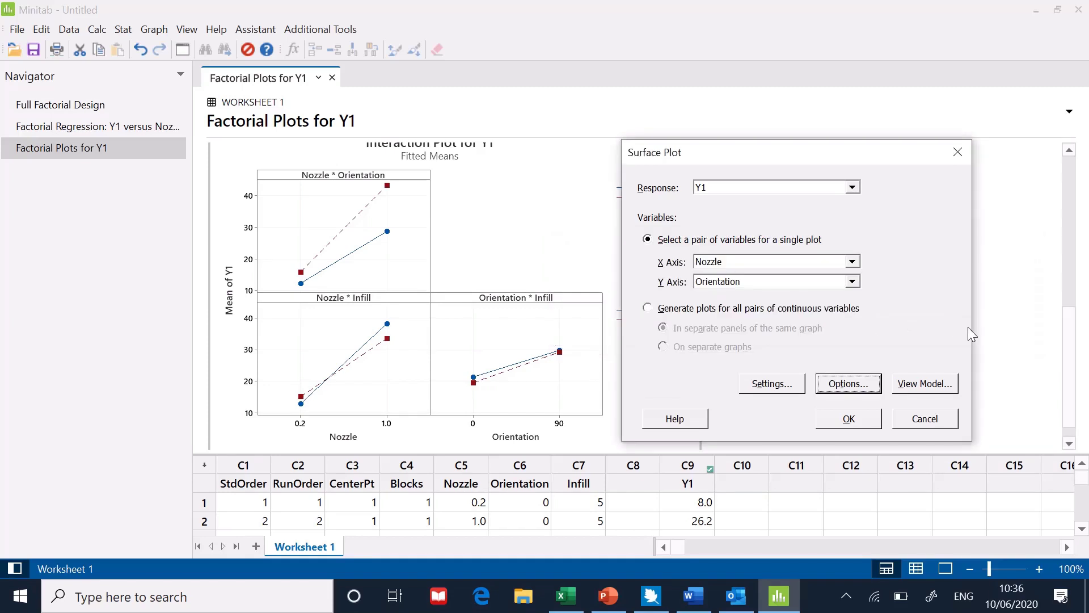
click(848, 418)
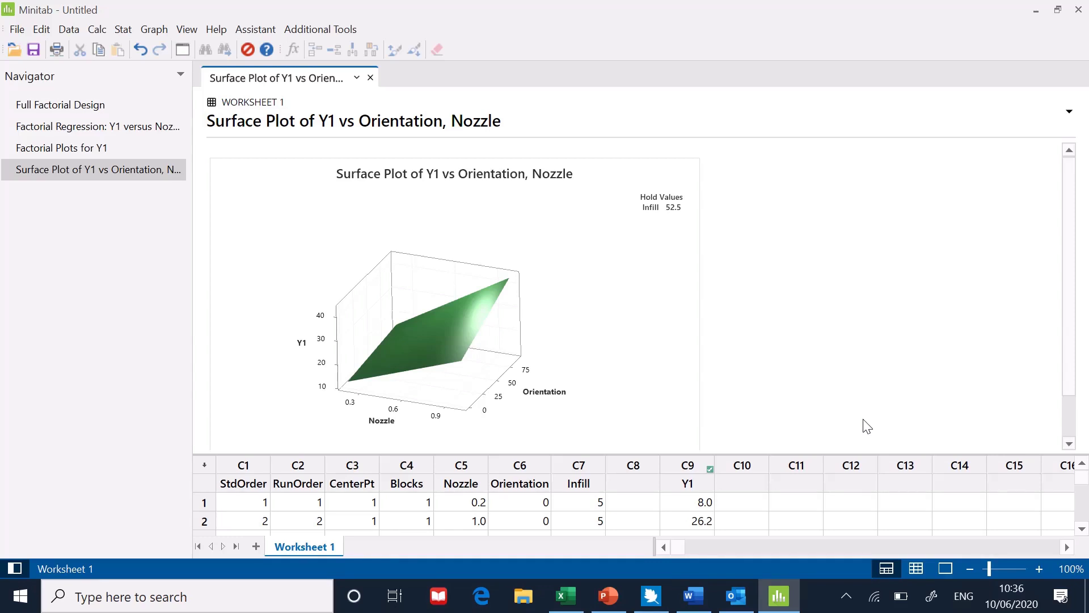
click(101, 150)
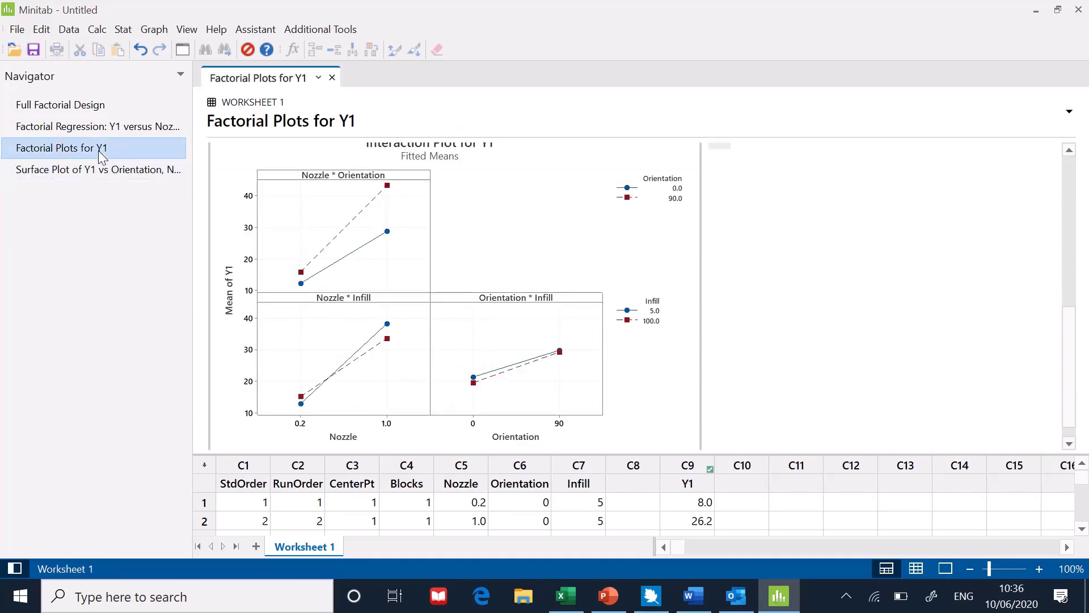
click(104, 175)
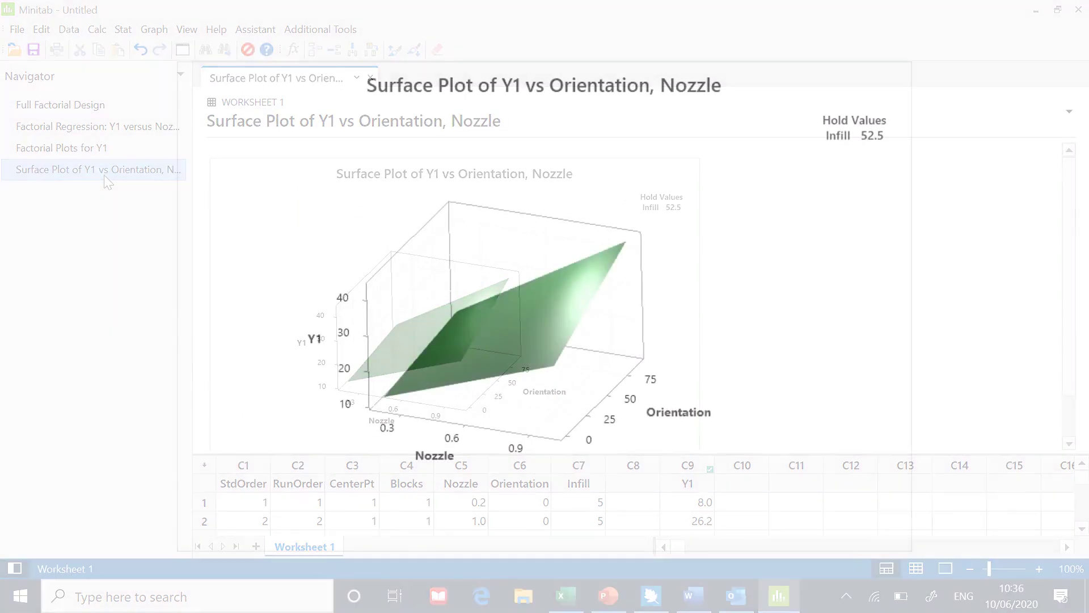